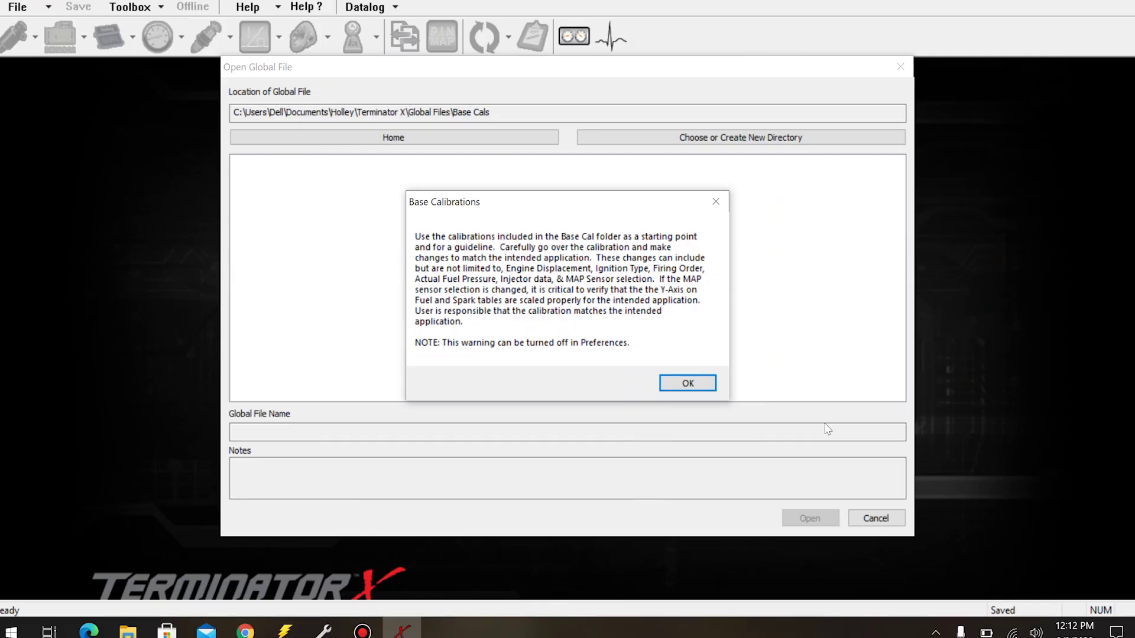
Dismiss the base-cal notice and load TURBO_24X_4L80_MPFI_LS.terx from GM > LS Based.
click(710, 385)
double_click(253, 250)
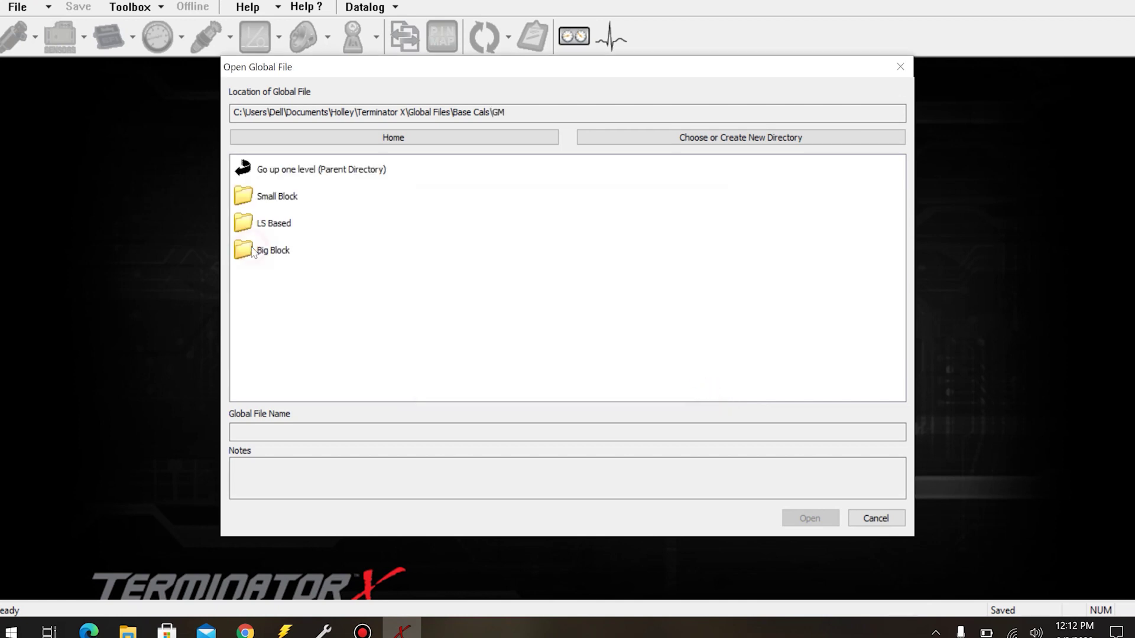
double_click(261, 224)
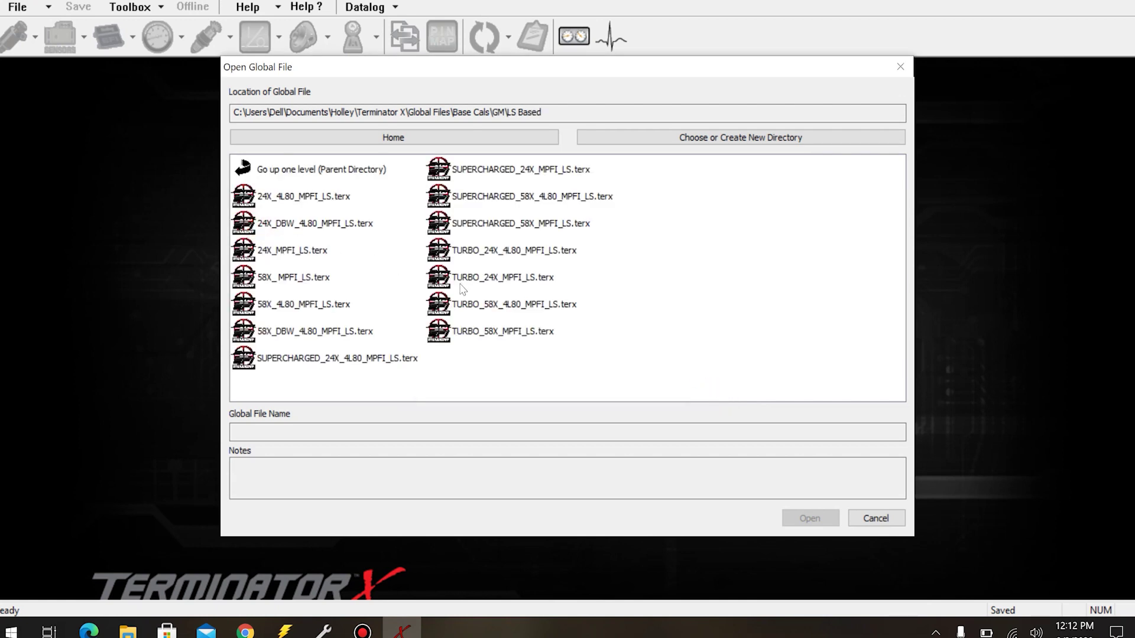
double_click(489, 251)
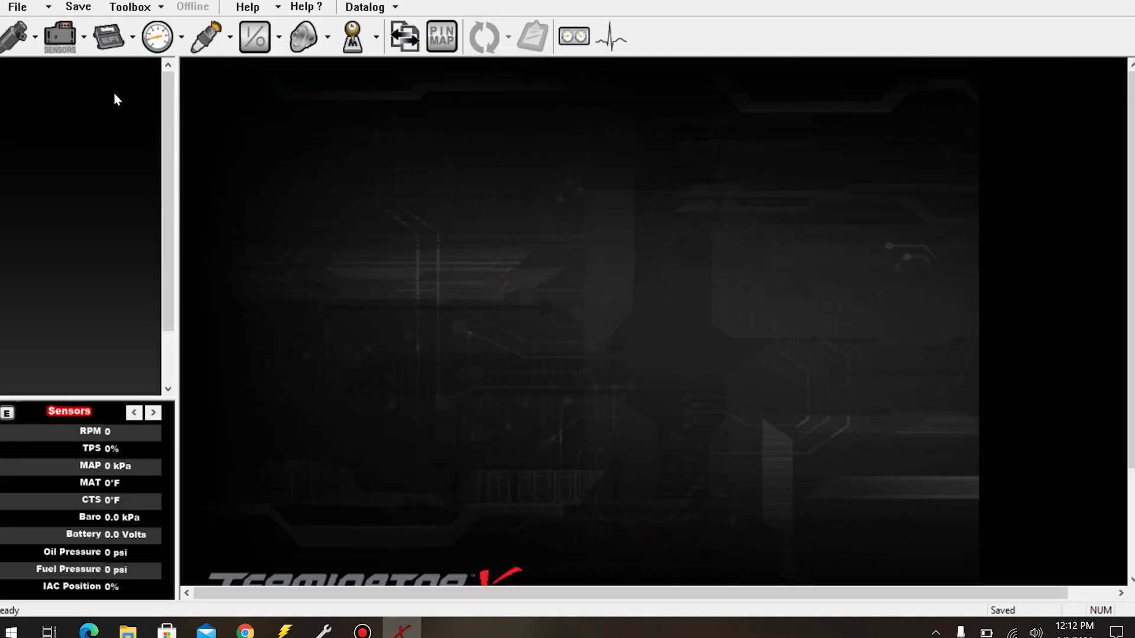
Bring up the Fuel > Target A/F Ratio table.
click(16, 39)
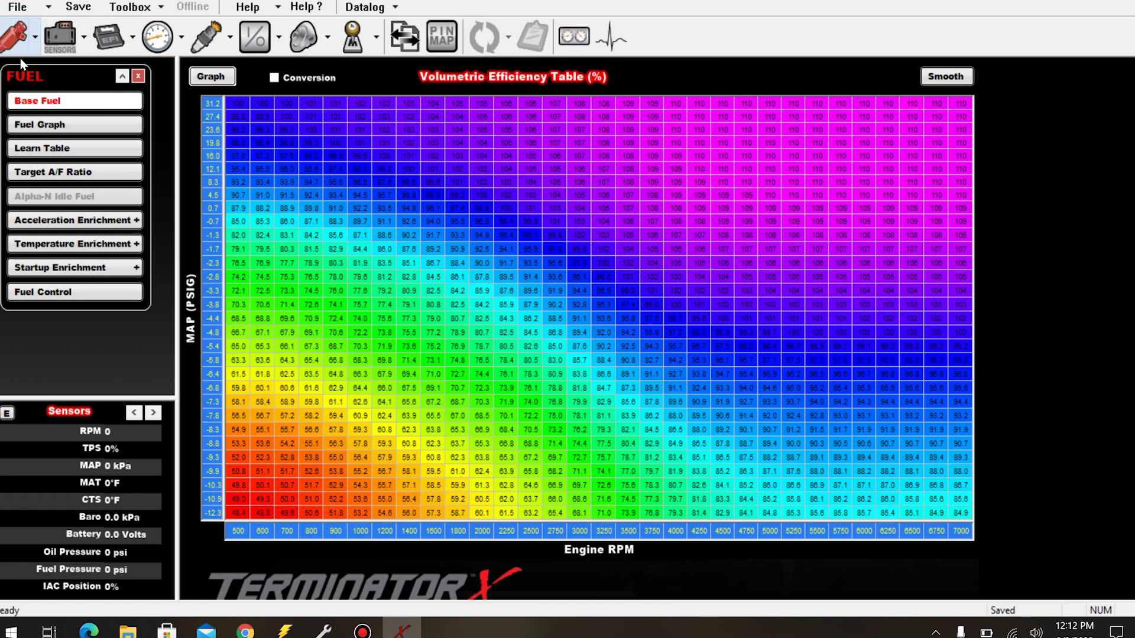
click(55, 172)
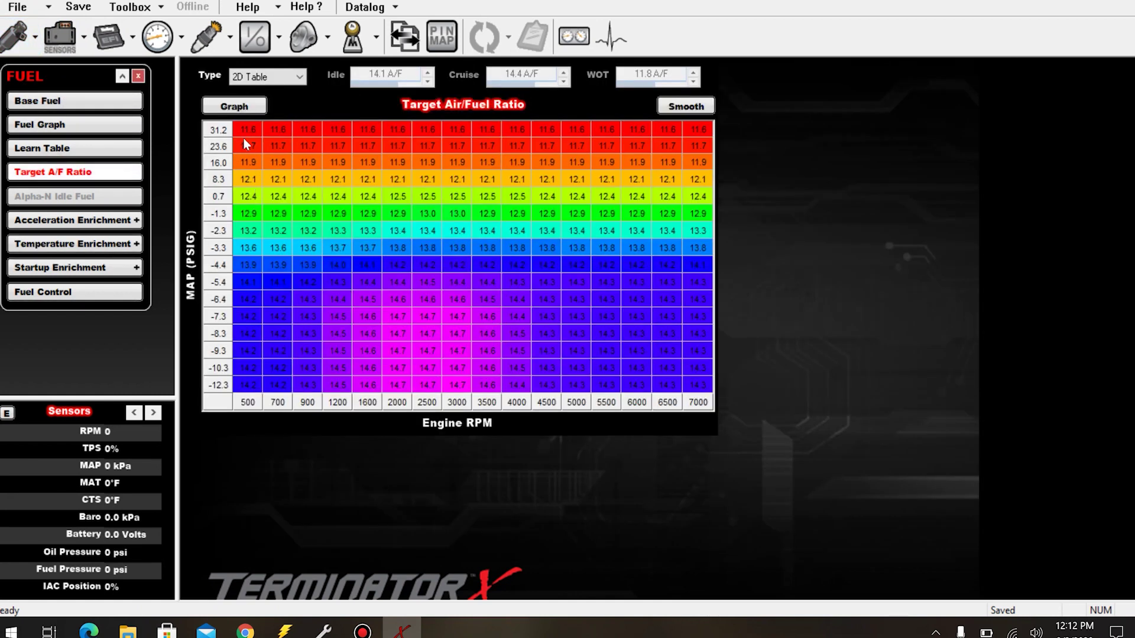
drag(249, 131, 705, 393)
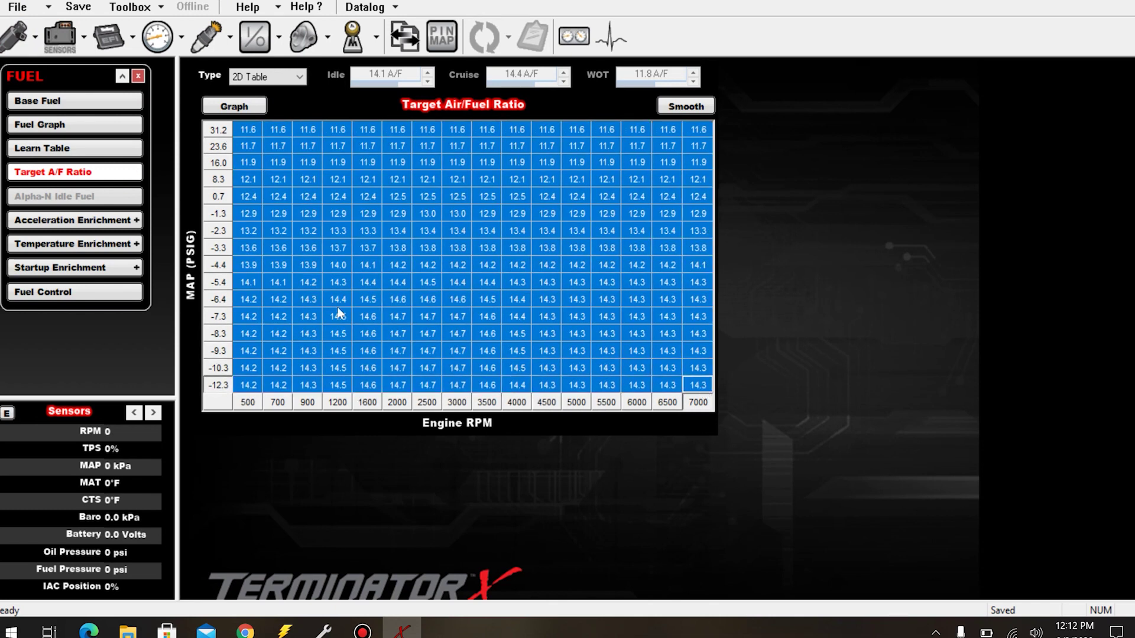
click(308, 367)
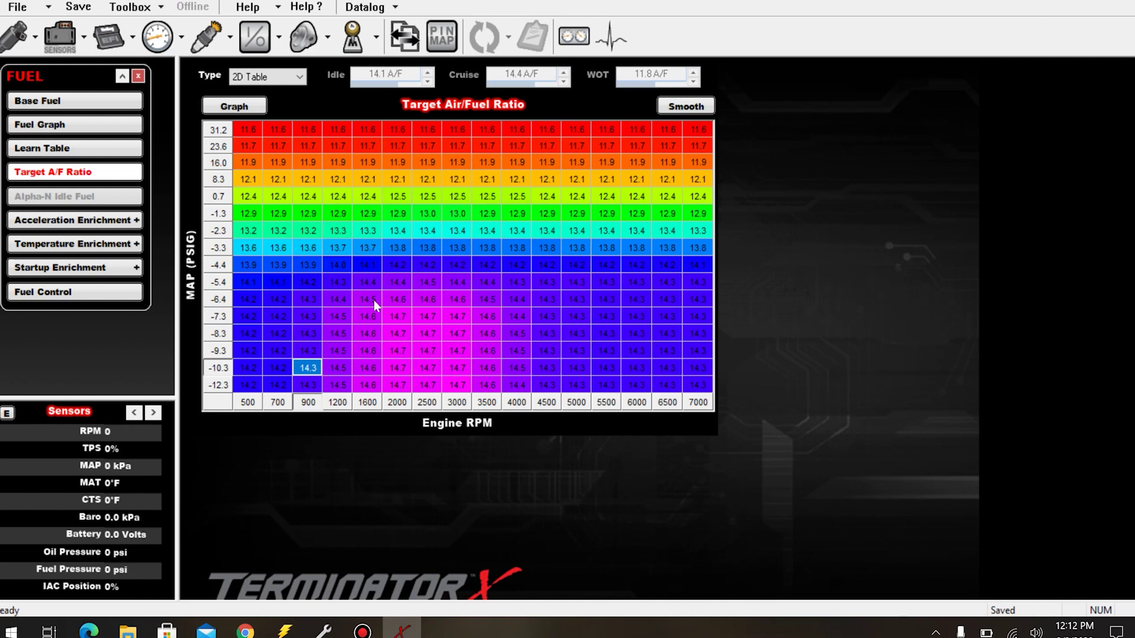
Set the -4.4 to -12.3 psig rows across 500–7000 RPM to 14.0 AFR.
click(250, 269)
drag(251, 269, 697, 385)
text(14.0)
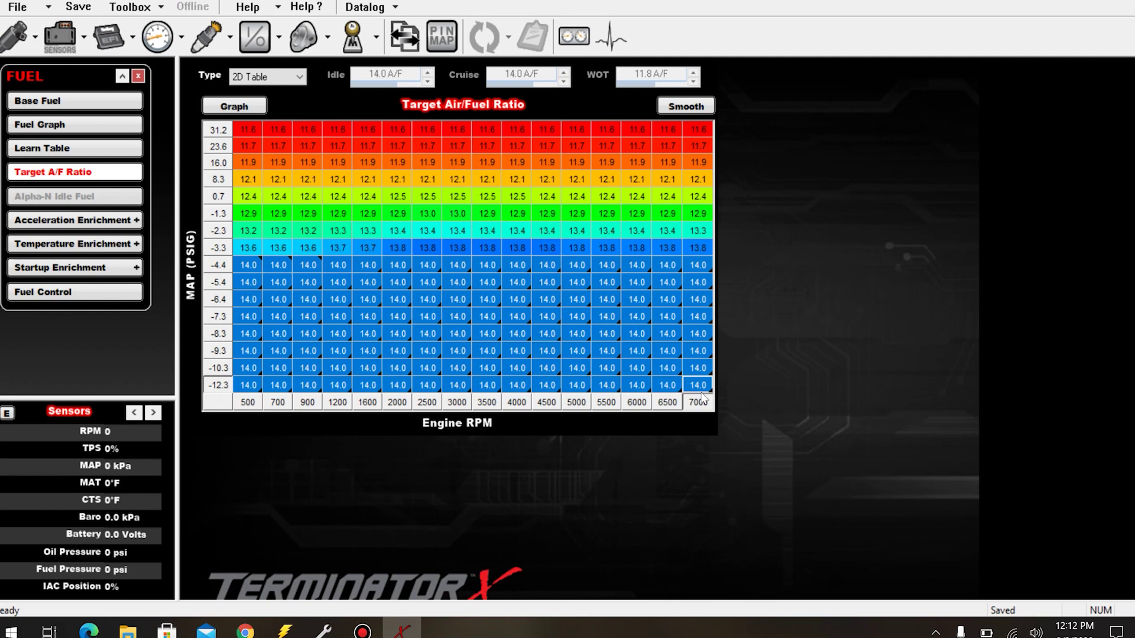
key(Return)
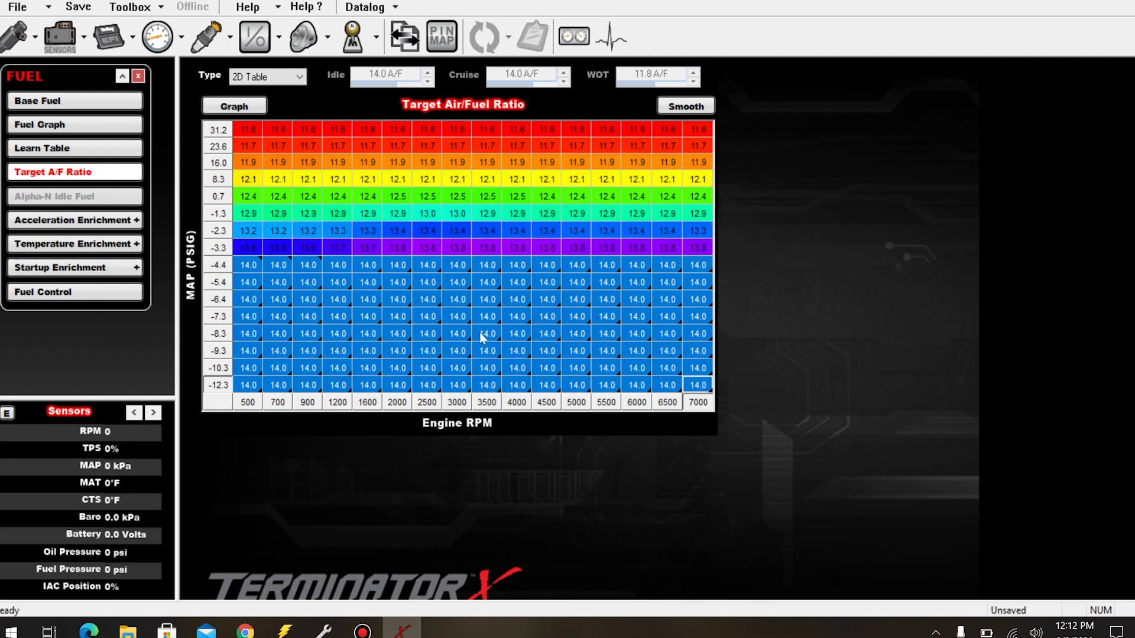
Compare the Target A/F Ratio and Base Fuel VE tables, ending on the VE table.
click(70, 101)
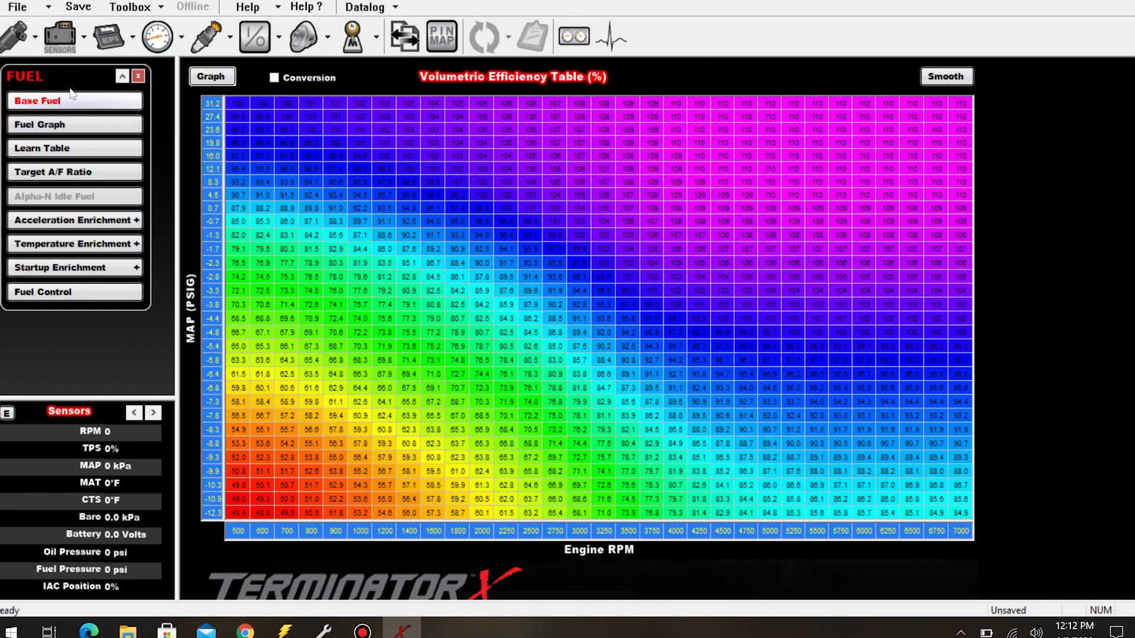
click(76, 173)
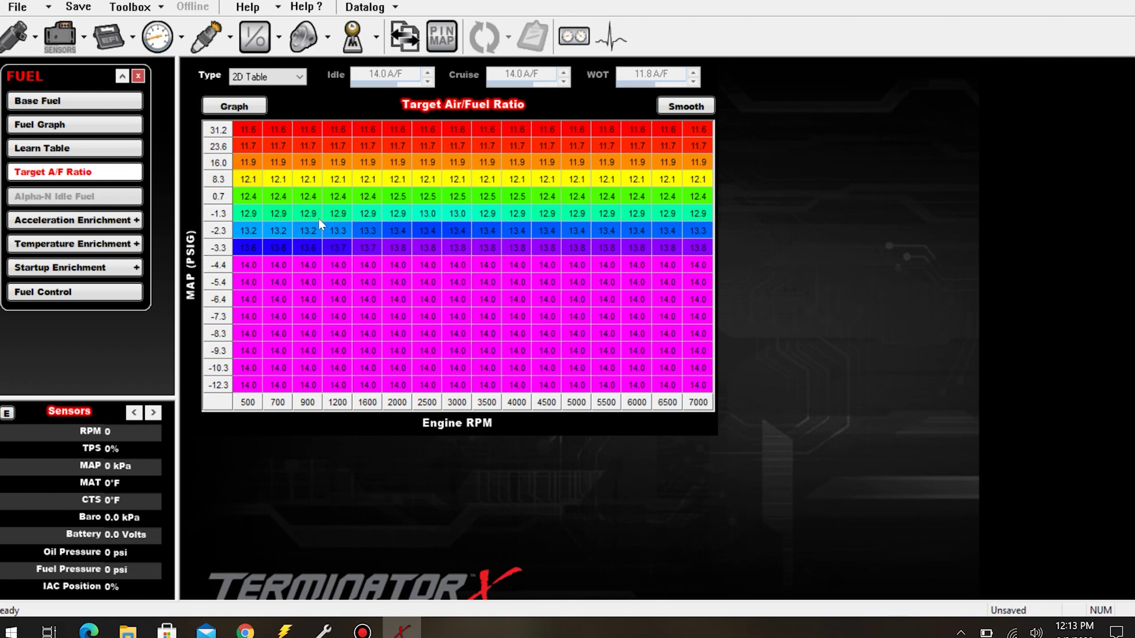
click(96, 104)
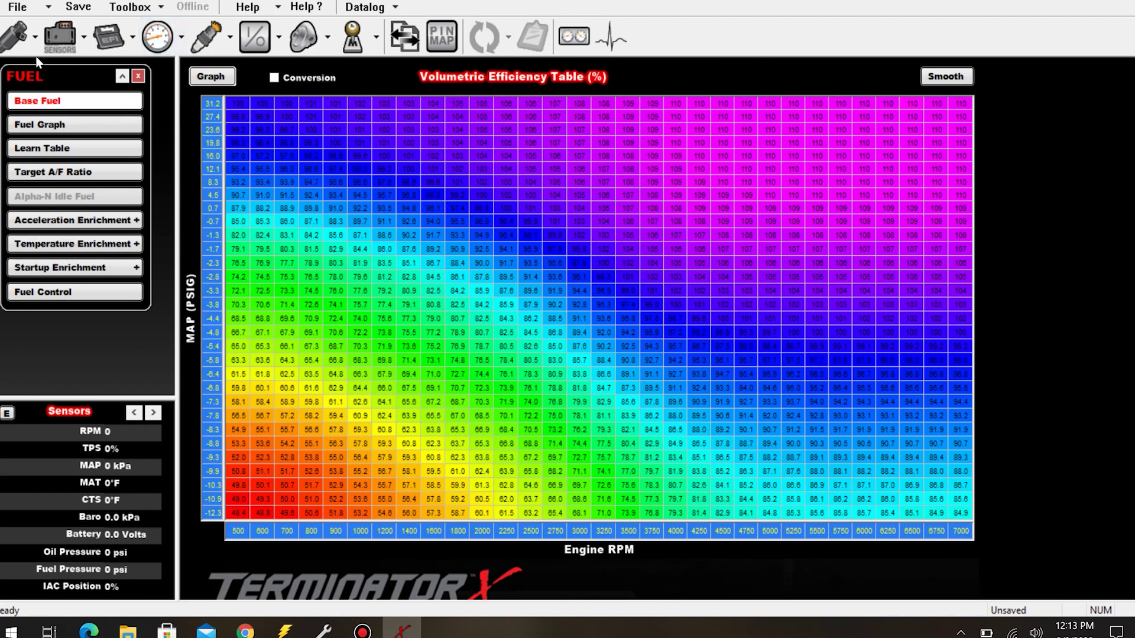
click(52, 175)
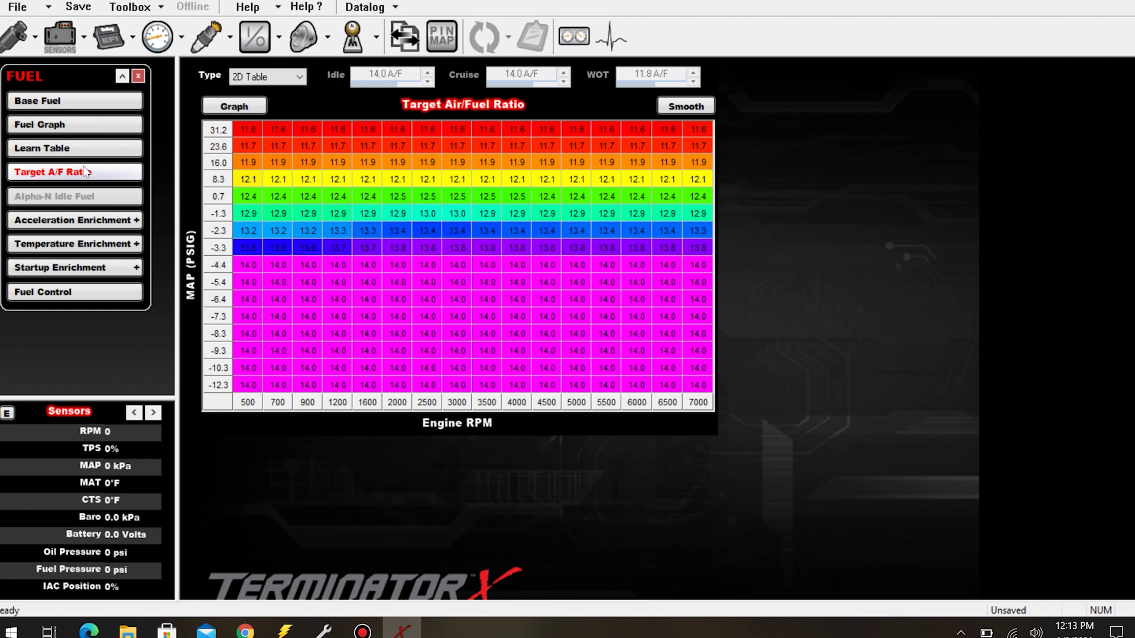
click(73, 105)
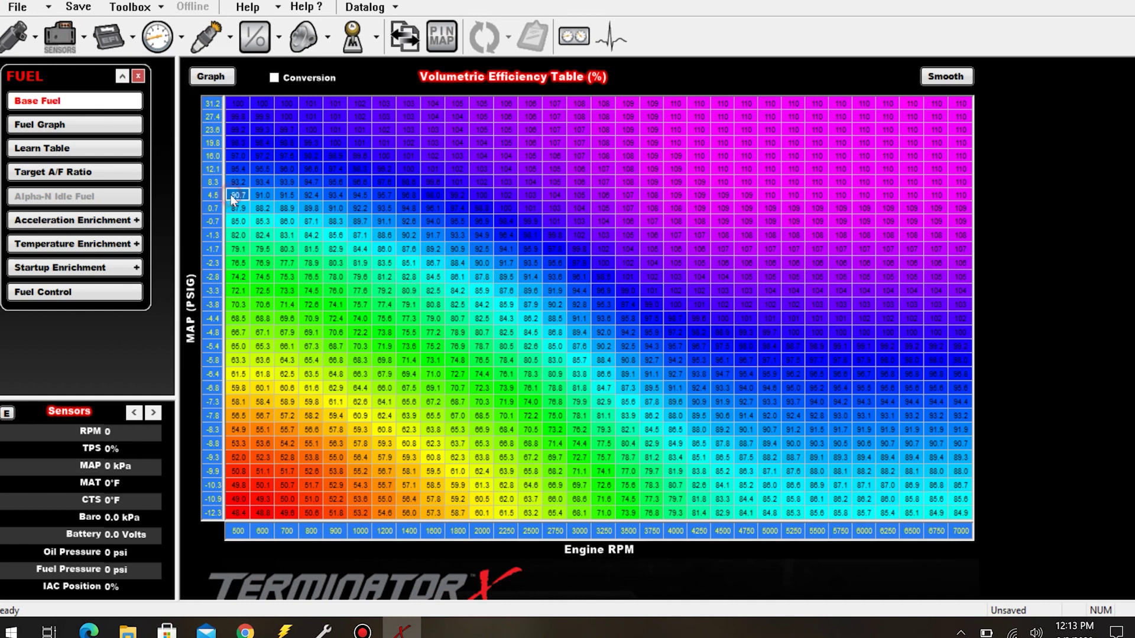
drag(231, 194, 885, 118)
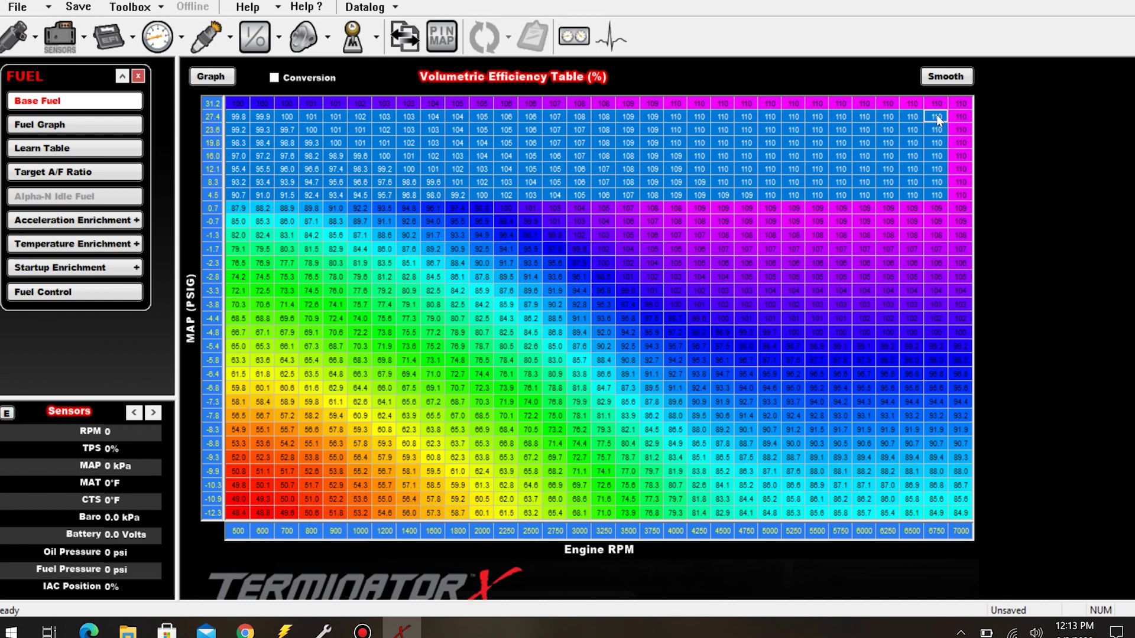
click(961, 104)
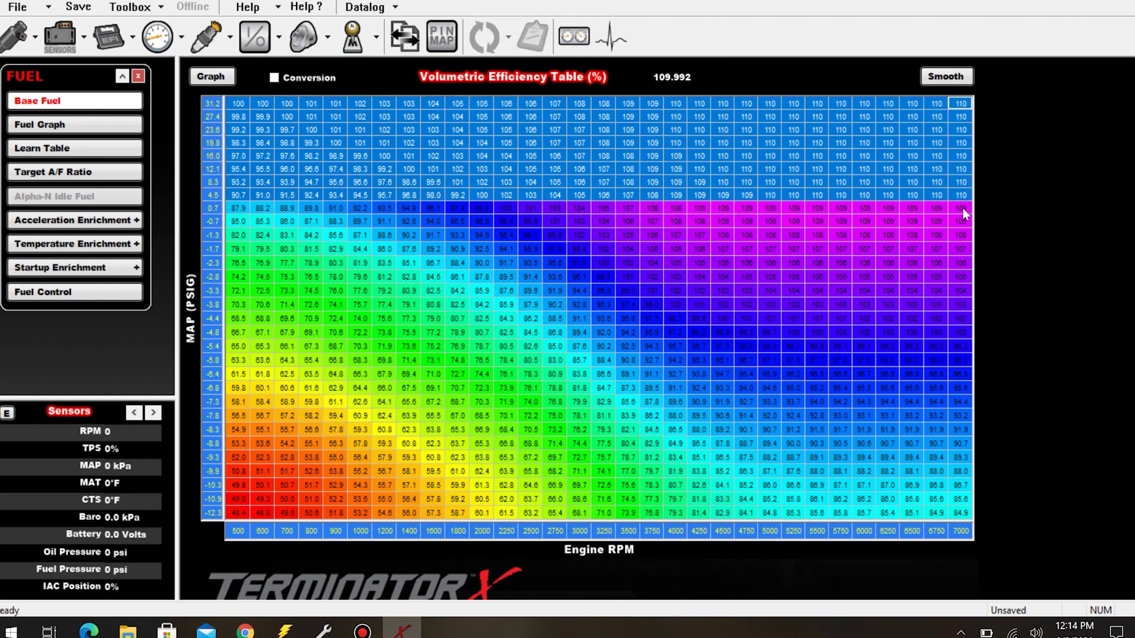
drag(963, 208, 198, 525)
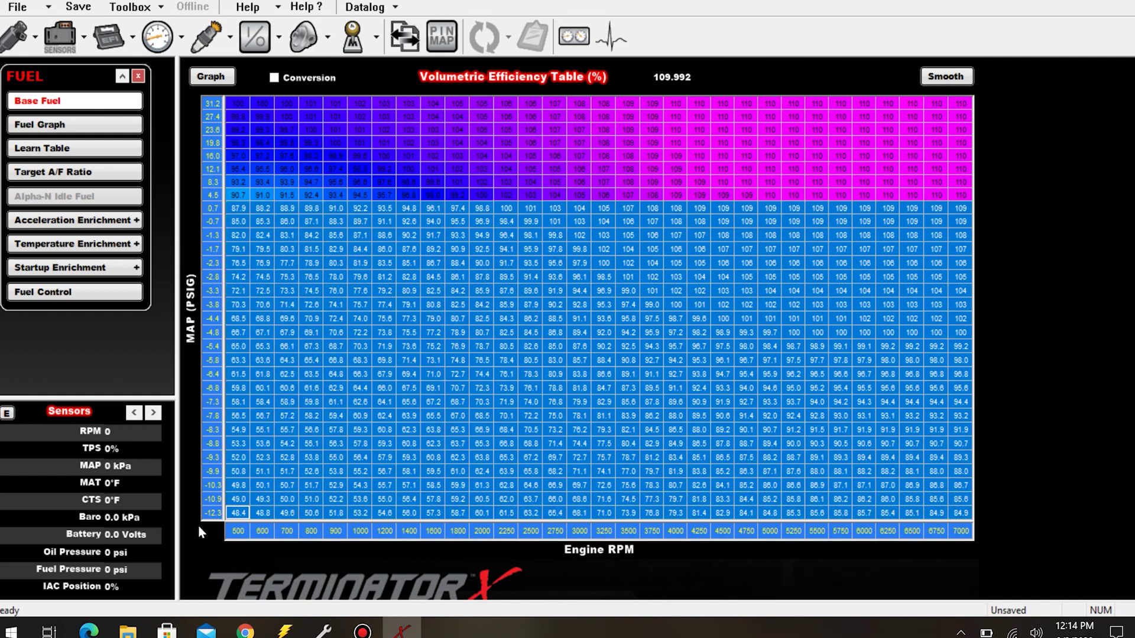
click(651, 335)
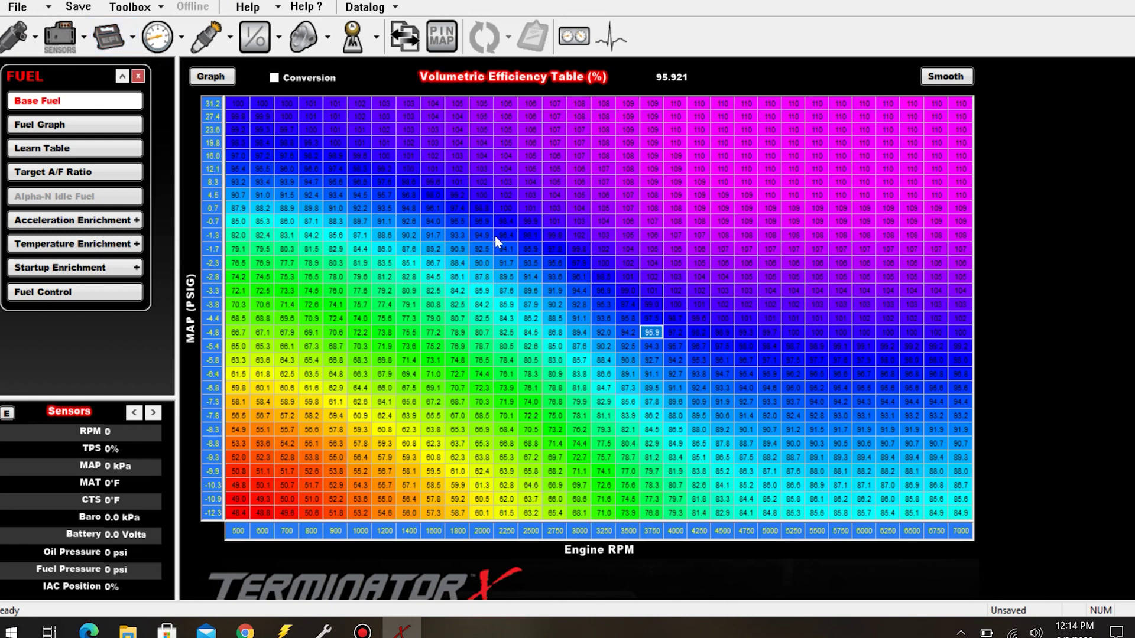
Open System Parameters > Closed Loop/Learn and show the Learn Parameters tab with 50% limits.
click(110, 37)
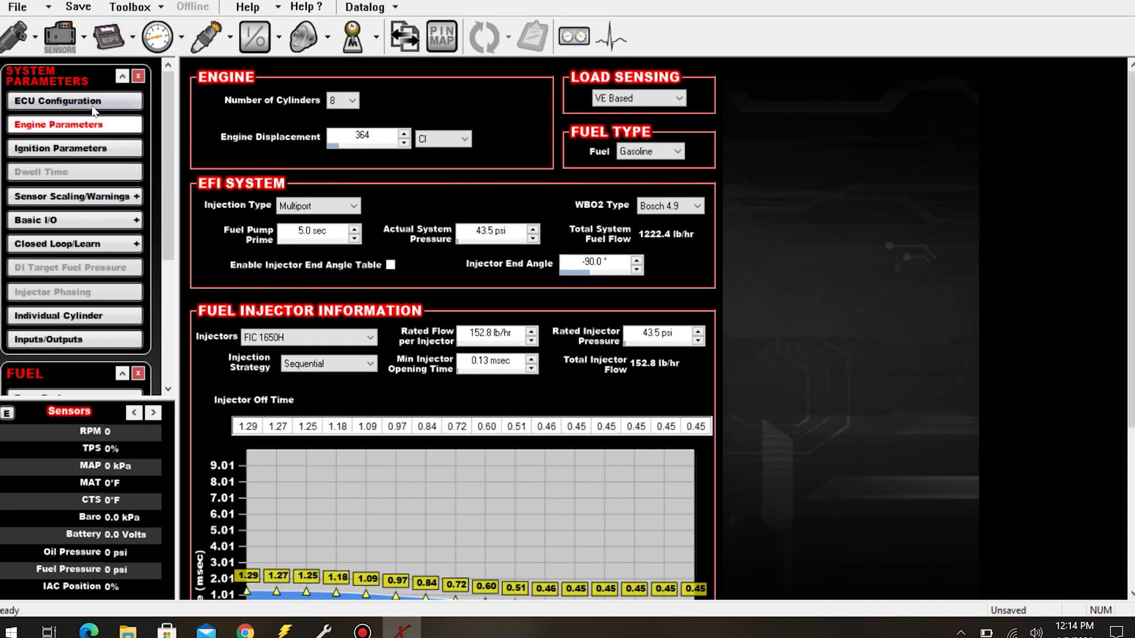
click(65, 253)
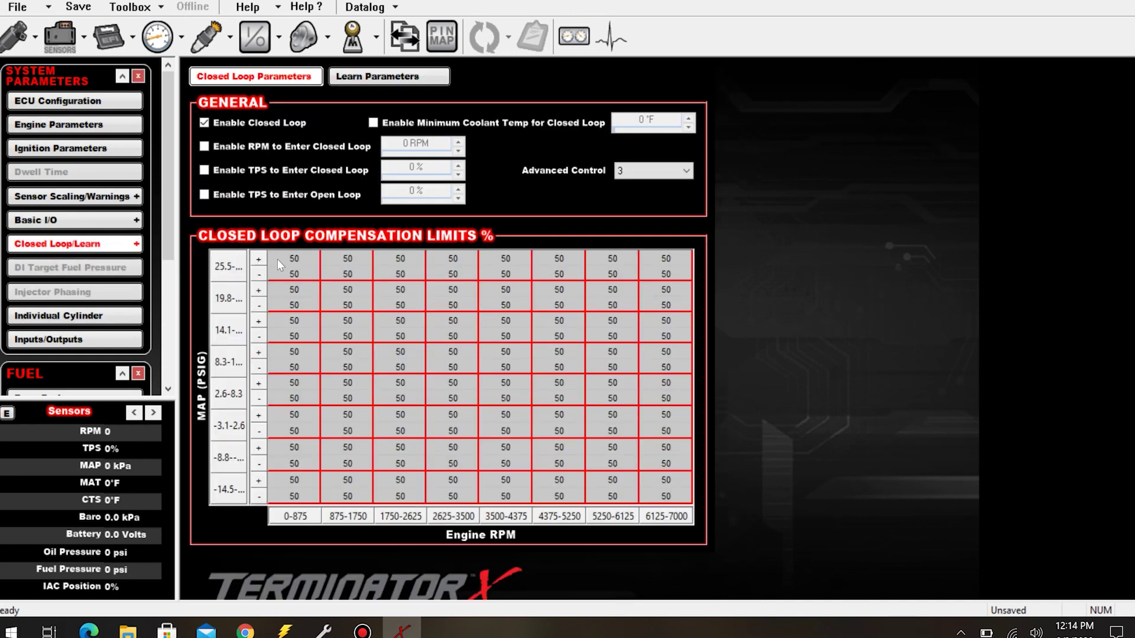
click(294, 260)
drag(295, 260, 680, 502)
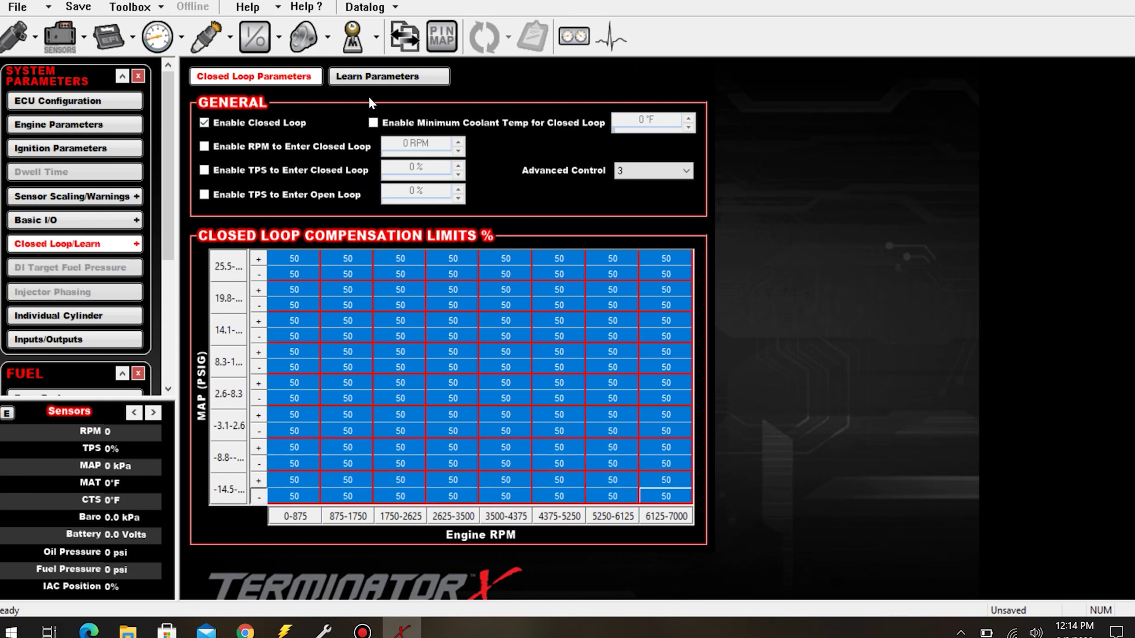
click(372, 79)
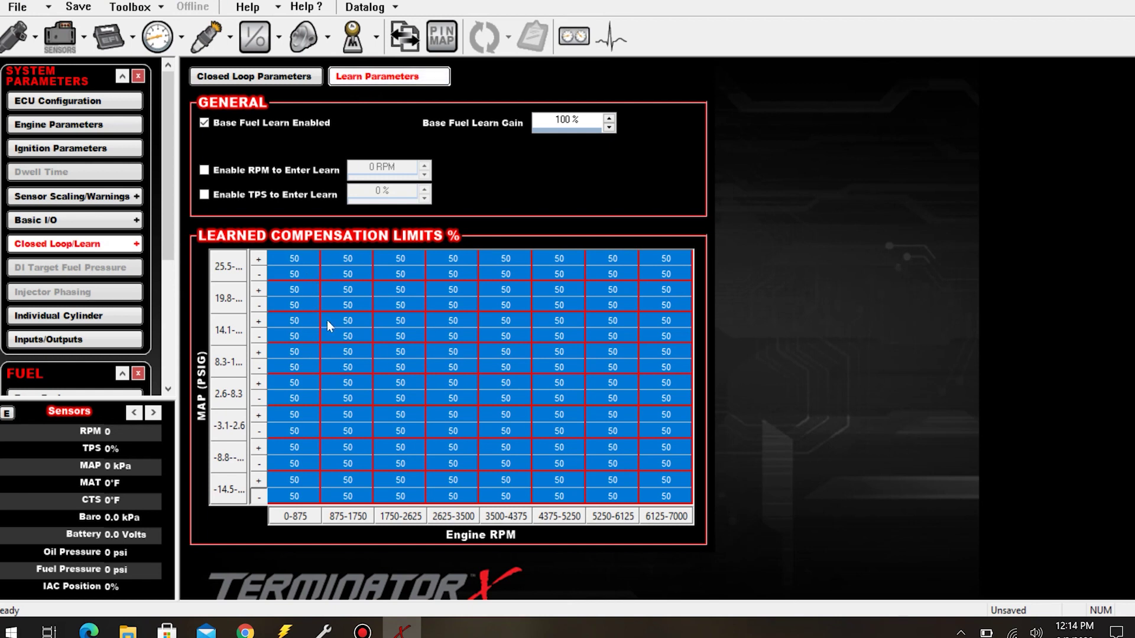
Select the whole Learned Compensation Limits table and set every cell to 5%.
click(306, 264)
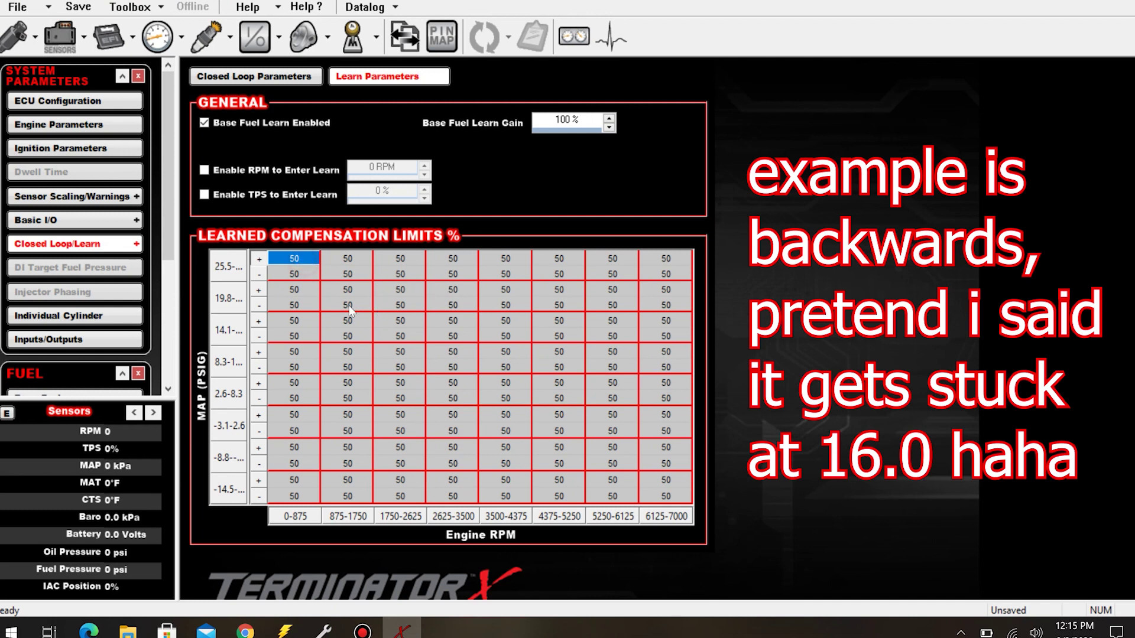
drag(666, 496, 247, 232)
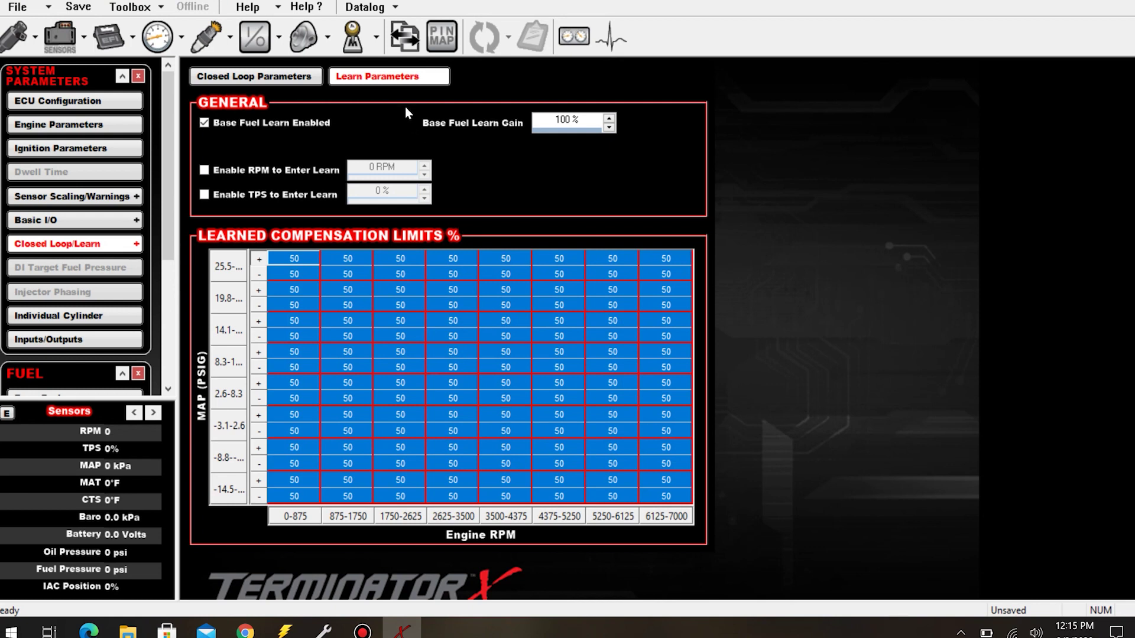
click(405, 78)
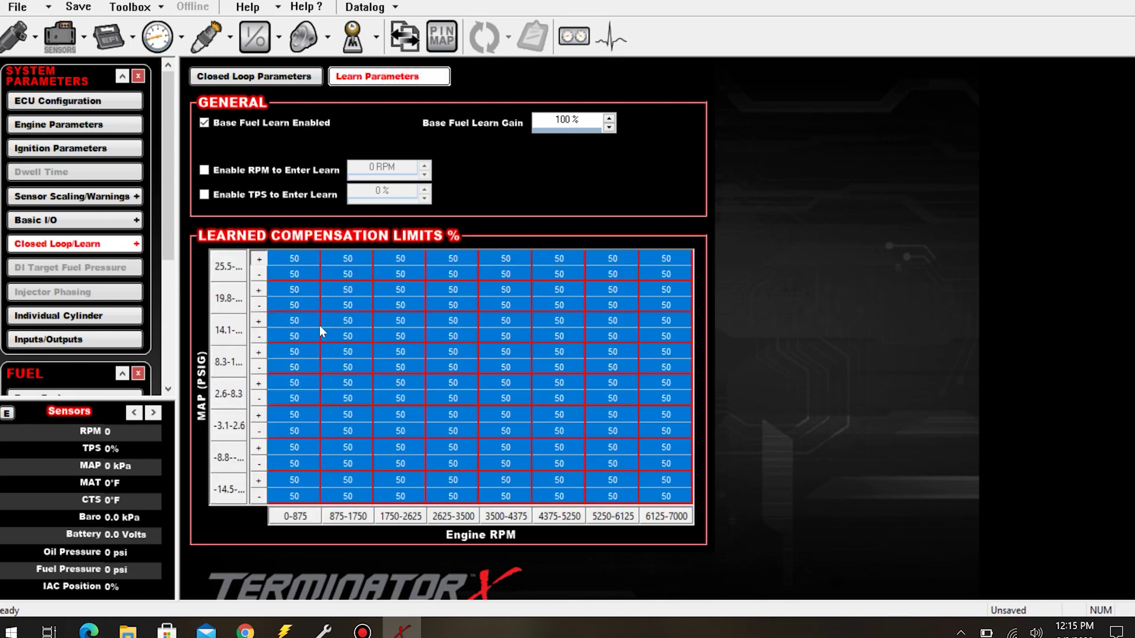
double_click(289, 260)
drag(313, 264, 658, 495)
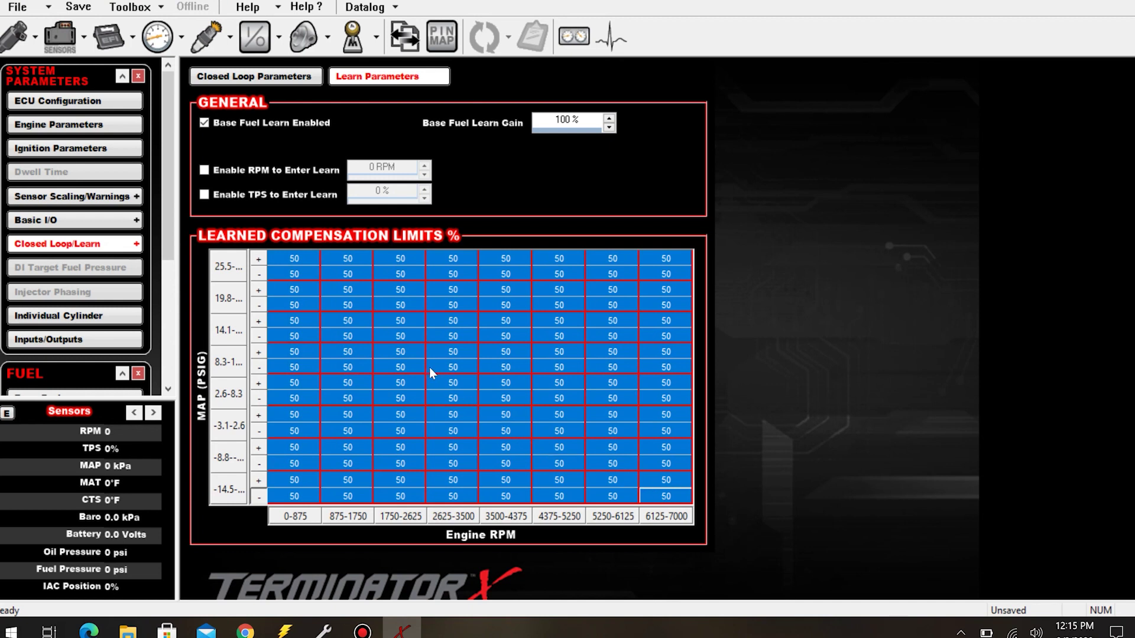
click(328, 337)
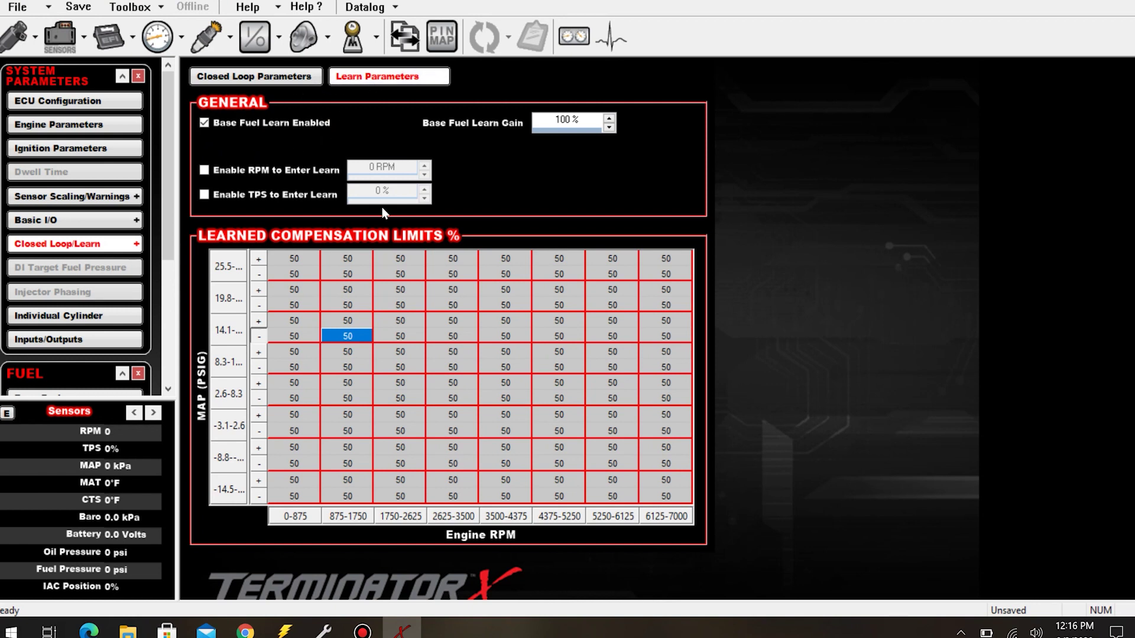
drag(296, 254, 679, 504)
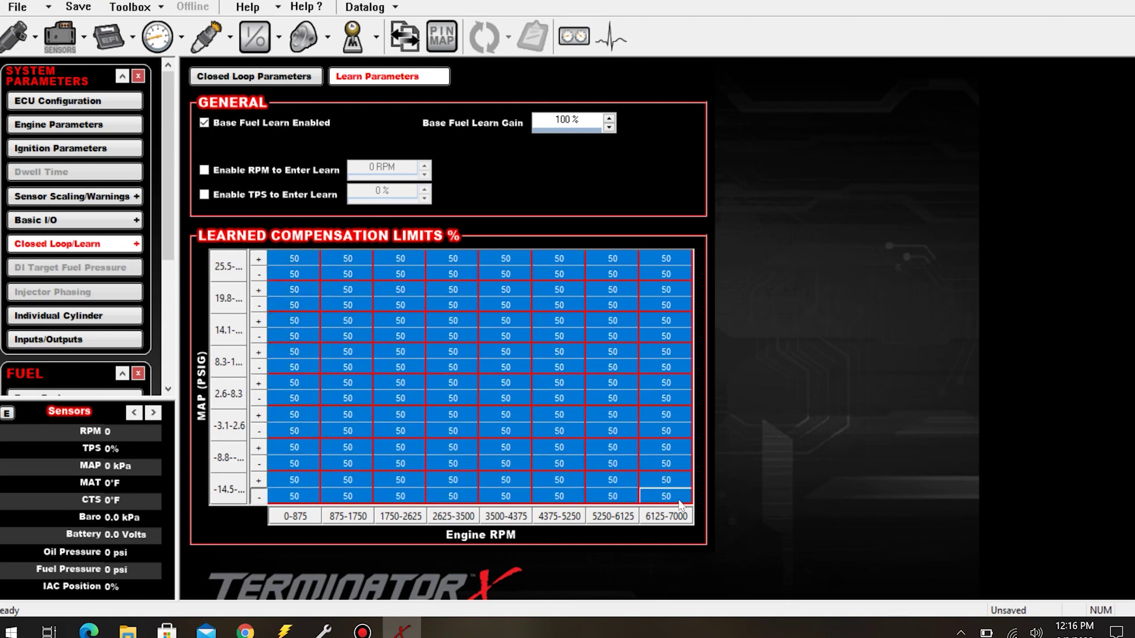
text(5)
key(Return)
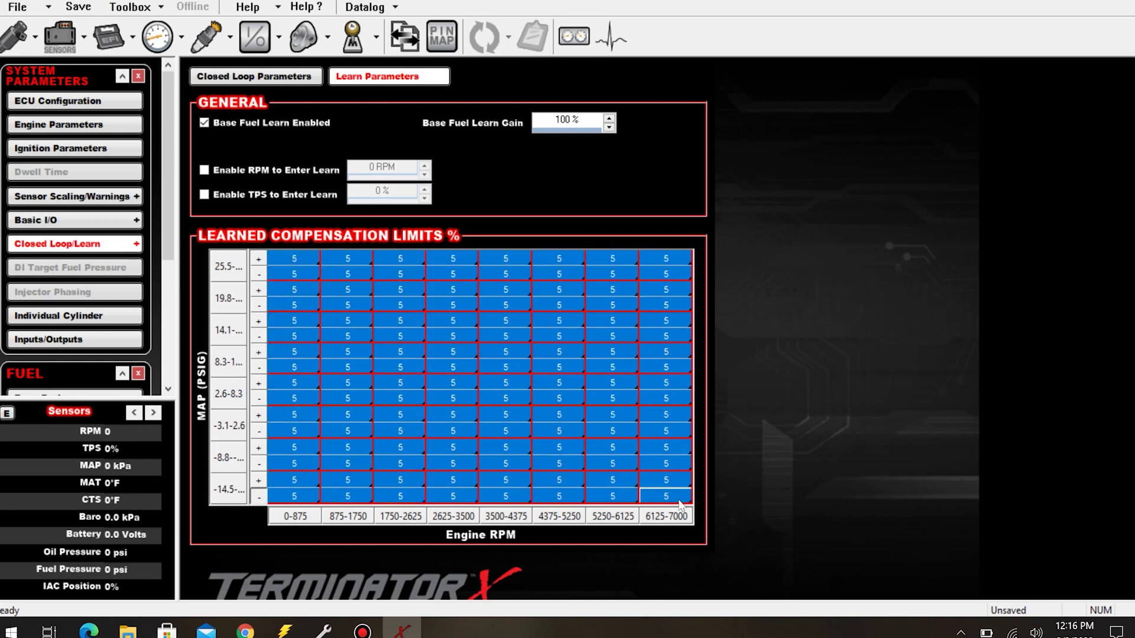
On Closed Loop Parameters, set the 25.5 psig row to 10 positive and 5 negative.
click(275, 82)
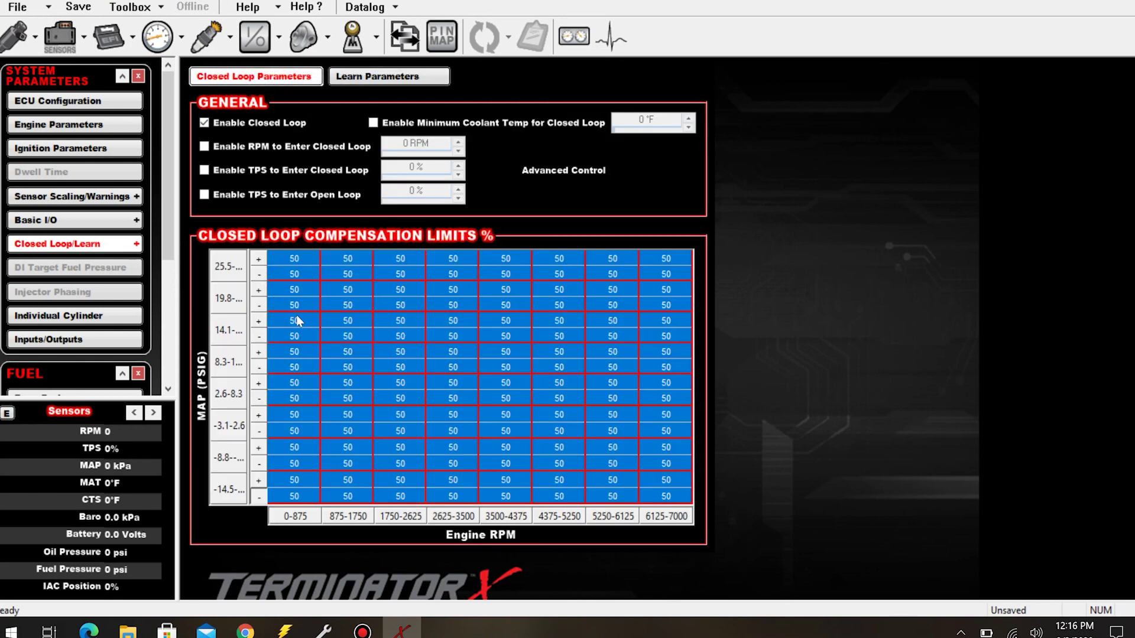
click(291, 263)
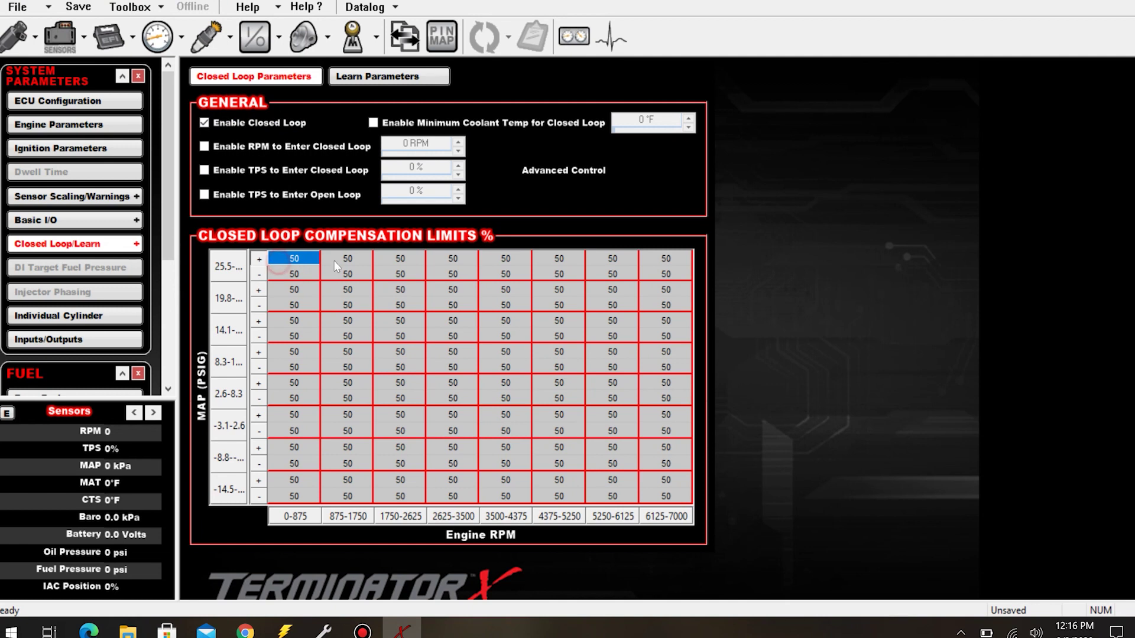
drag(304, 254, 665, 252)
text(10)
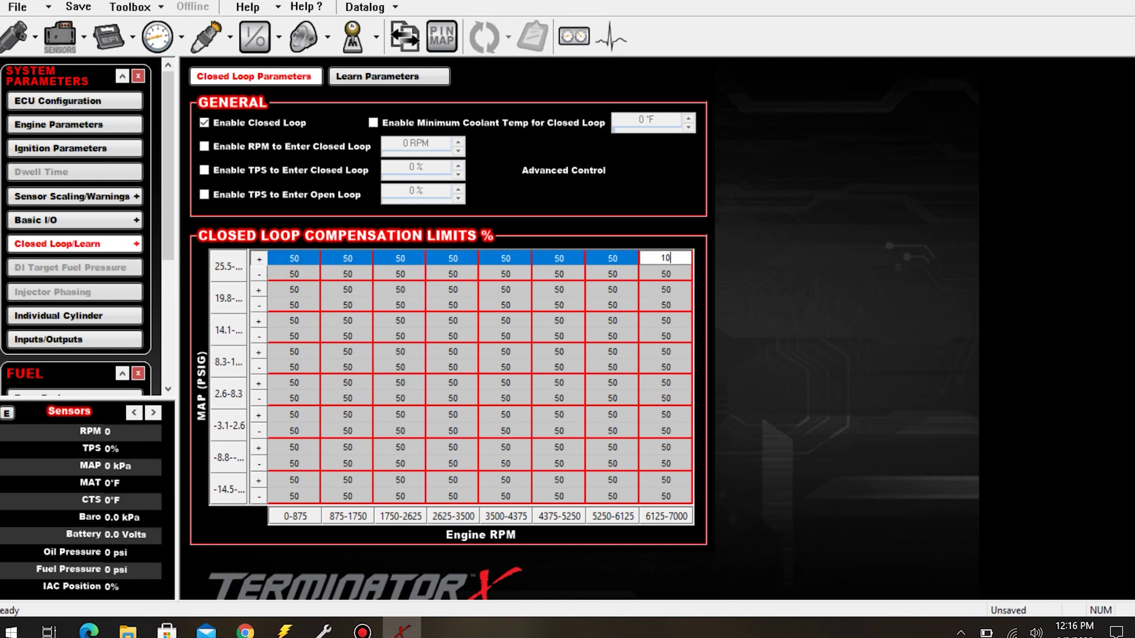
key(Return)
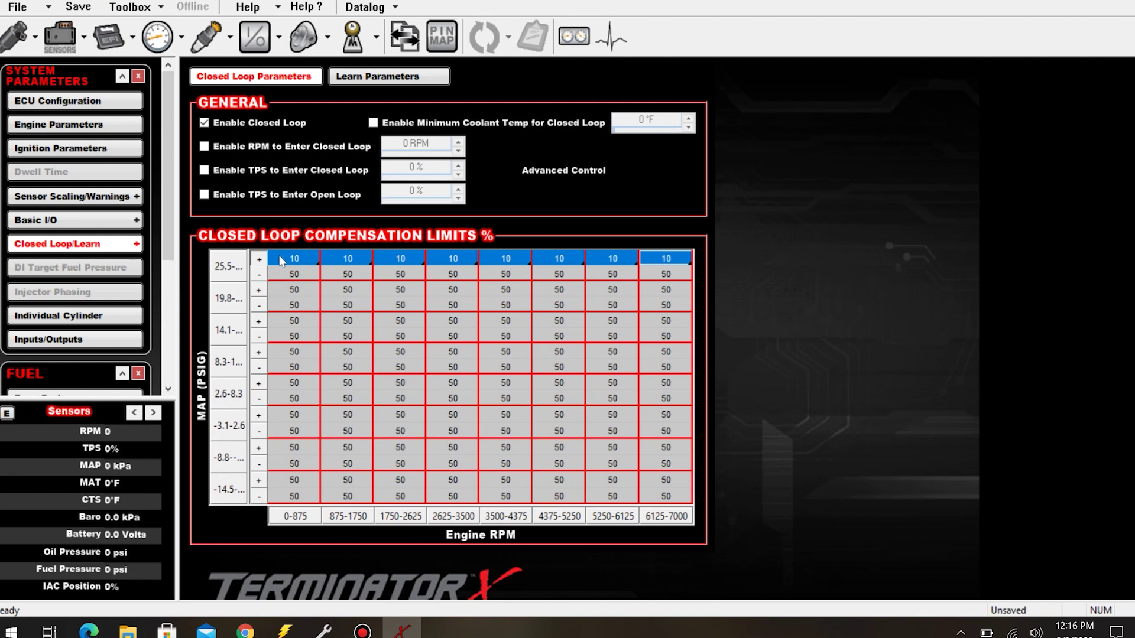
drag(290, 275, 675, 277)
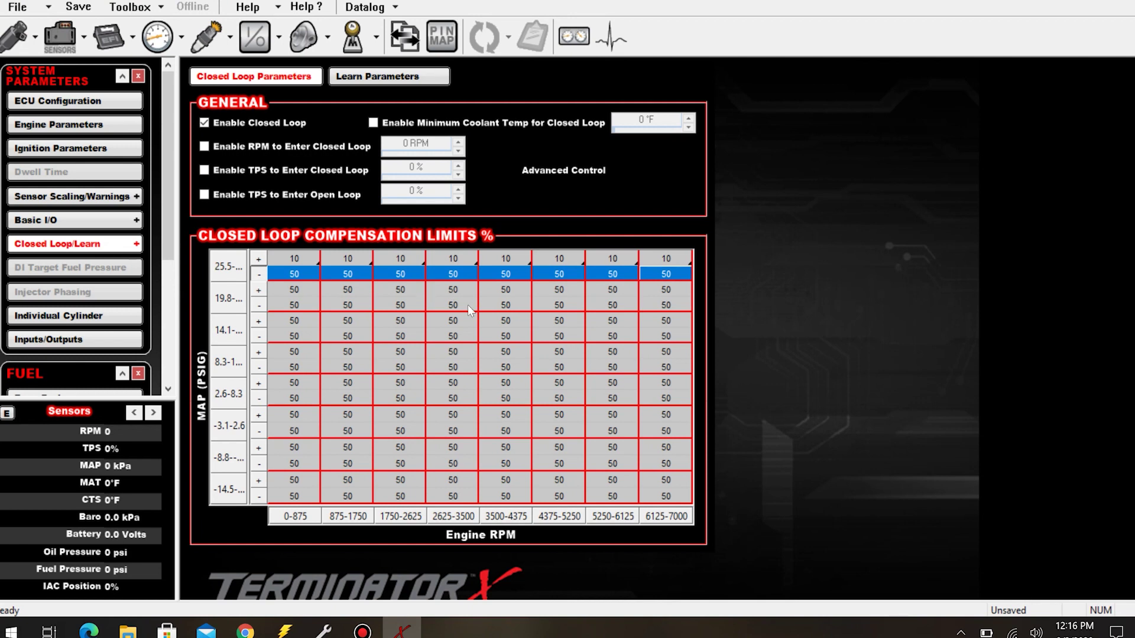
text(-5)
key(BackSpace)
key(BackSpace)
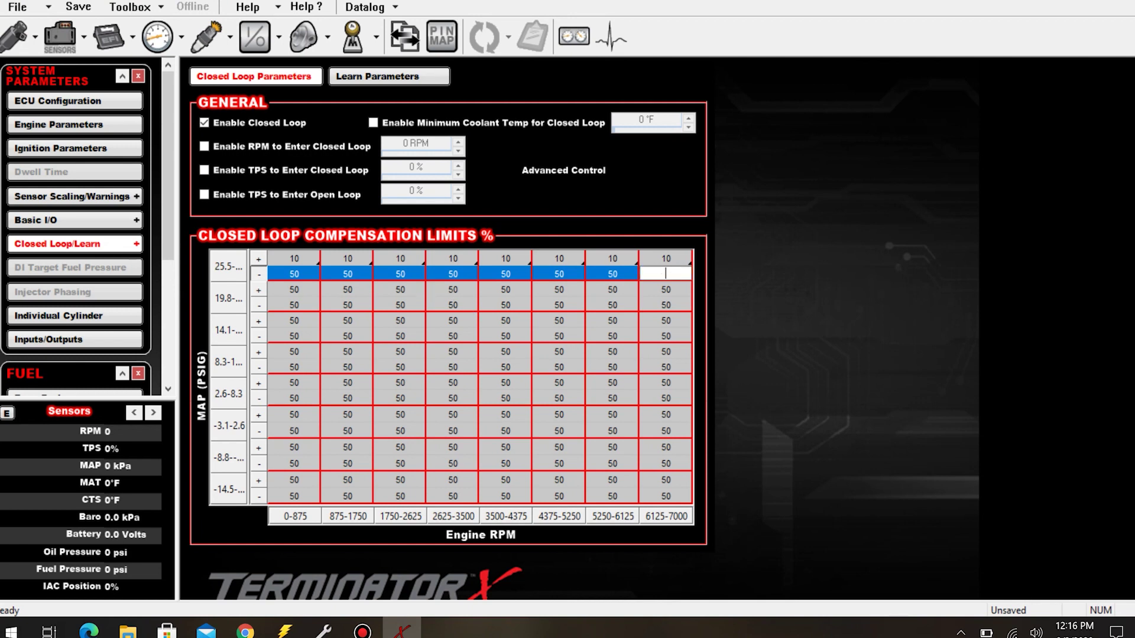
text(5)
key(Return)
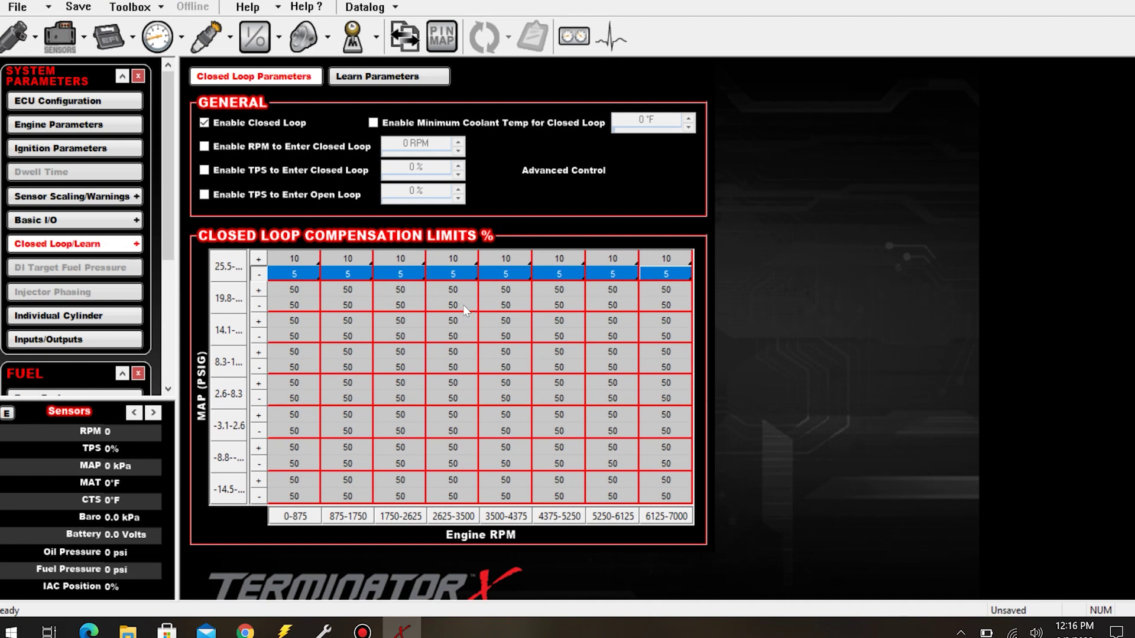
Paste the 10/5 limits into the 19.8 and 14.1 psig rows.
click(294, 261)
drag(294, 265, 669, 272)
key(ctrl+c)
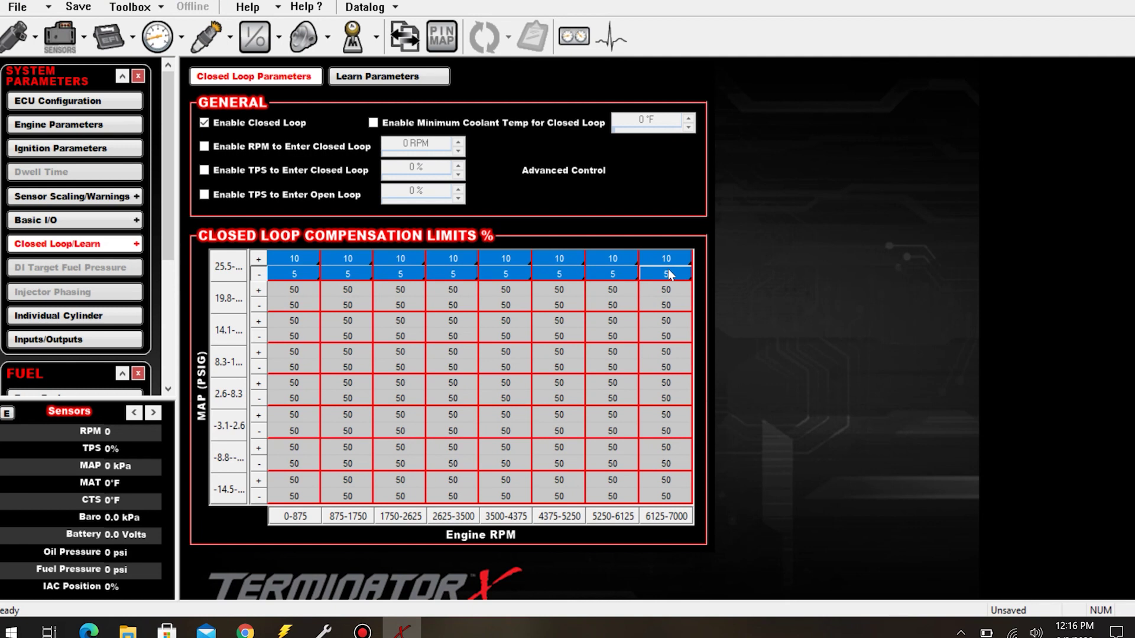
drag(296, 289, 670, 308)
key(ctrl+v)
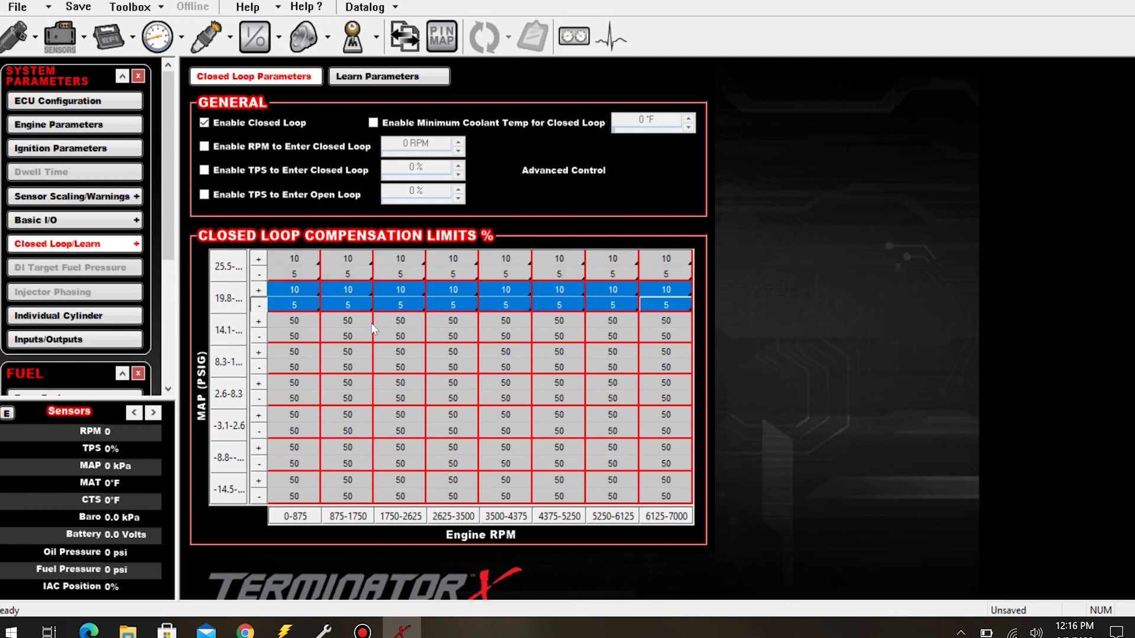
drag(295, 321, 665, 340)
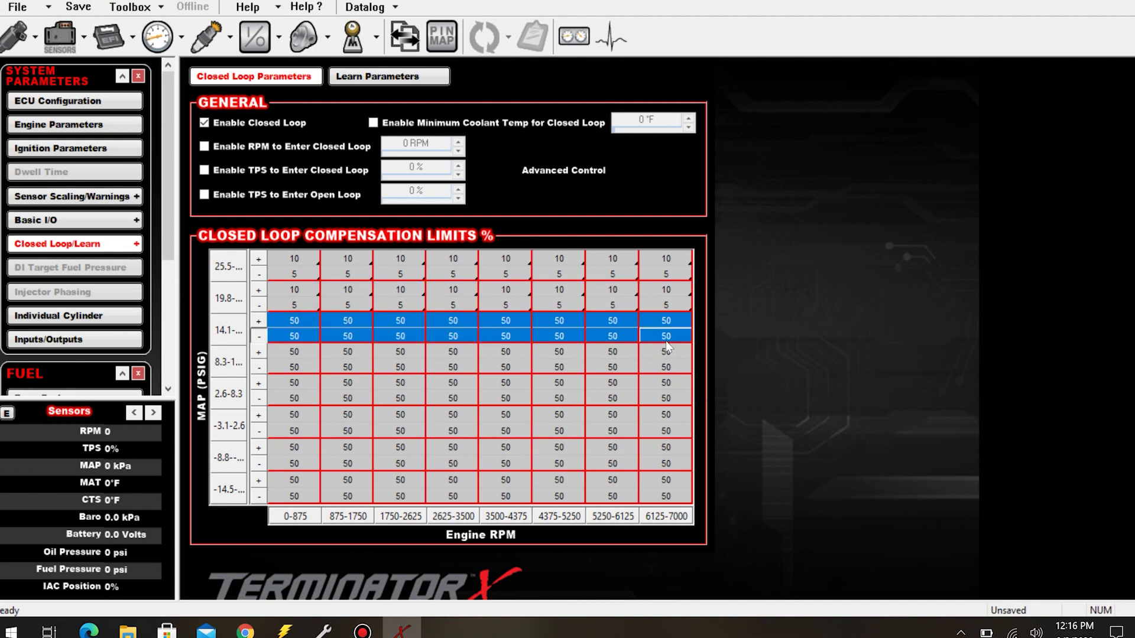
key(ctrl+v)
drag(293, 416, 726, 509)
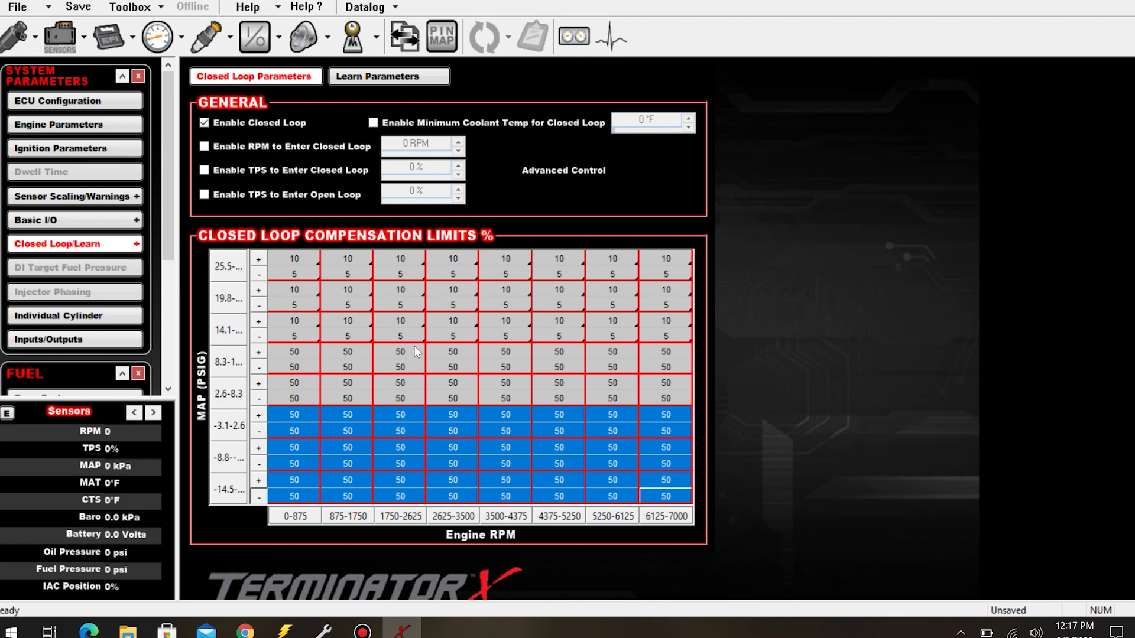
Set the -3.1 to -14.5 psig closed loop limits to 5 both ways.
text(5)
key(Return)
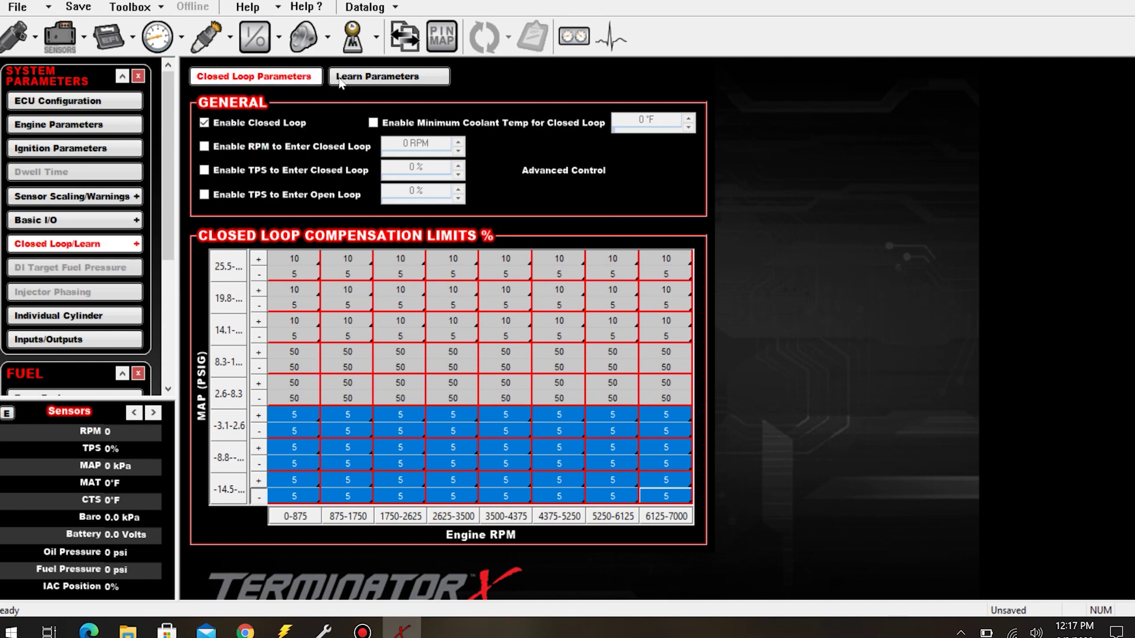
click(22, 39)
Open the Base Fuel VE table and inspect the top-left cell values and a large block.
click(59, 100)
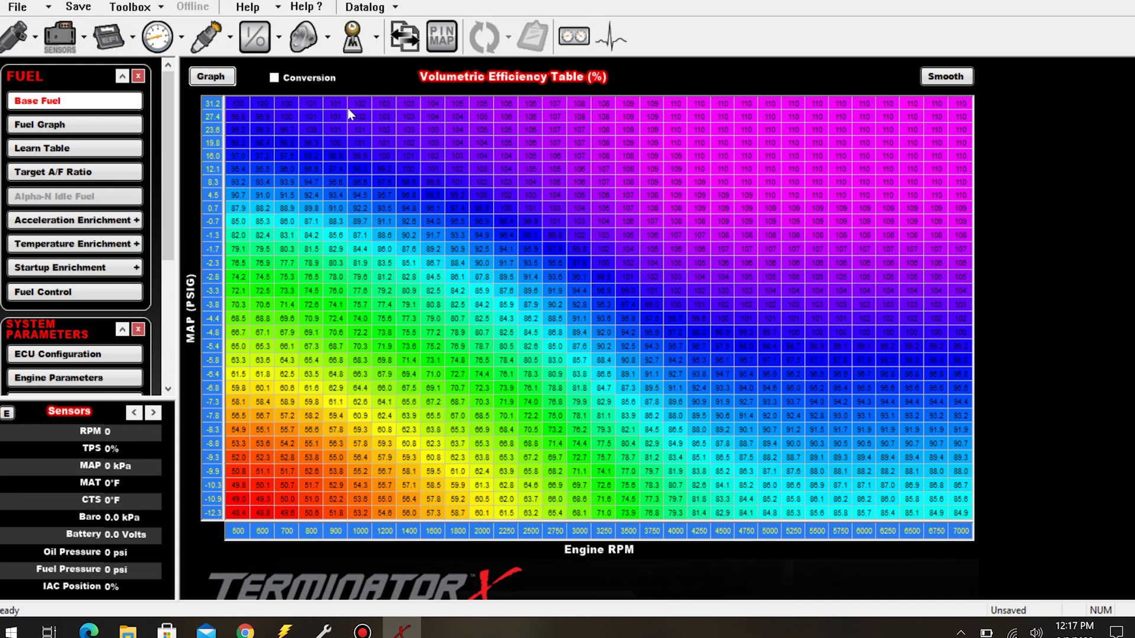
click(238, 105)
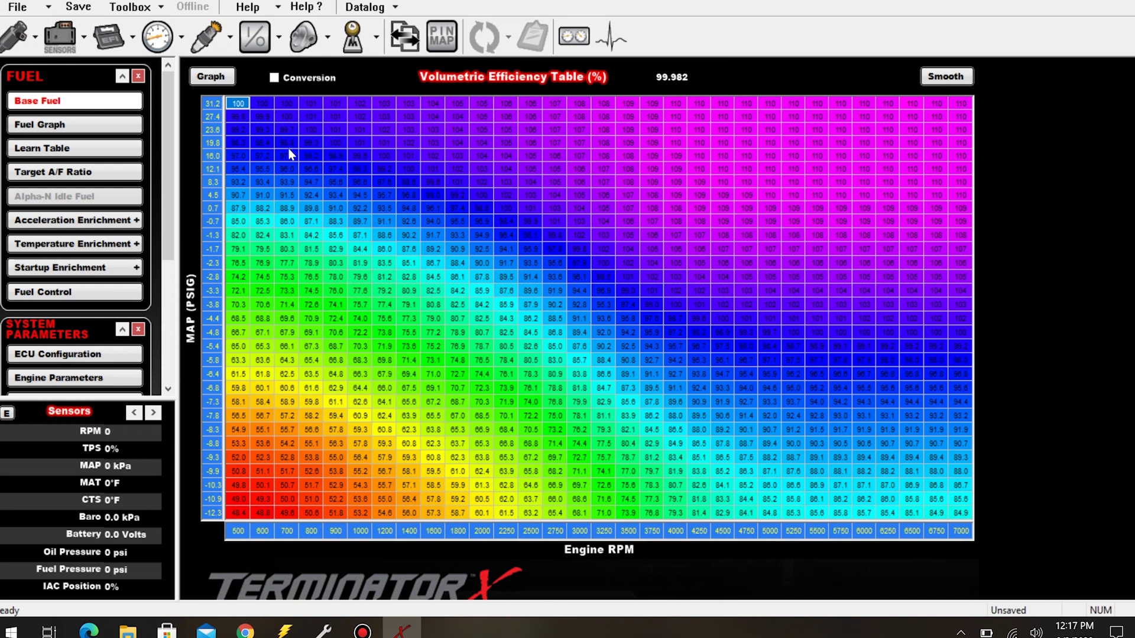
click(244, 112)
drag(242, 107, 961, 513)
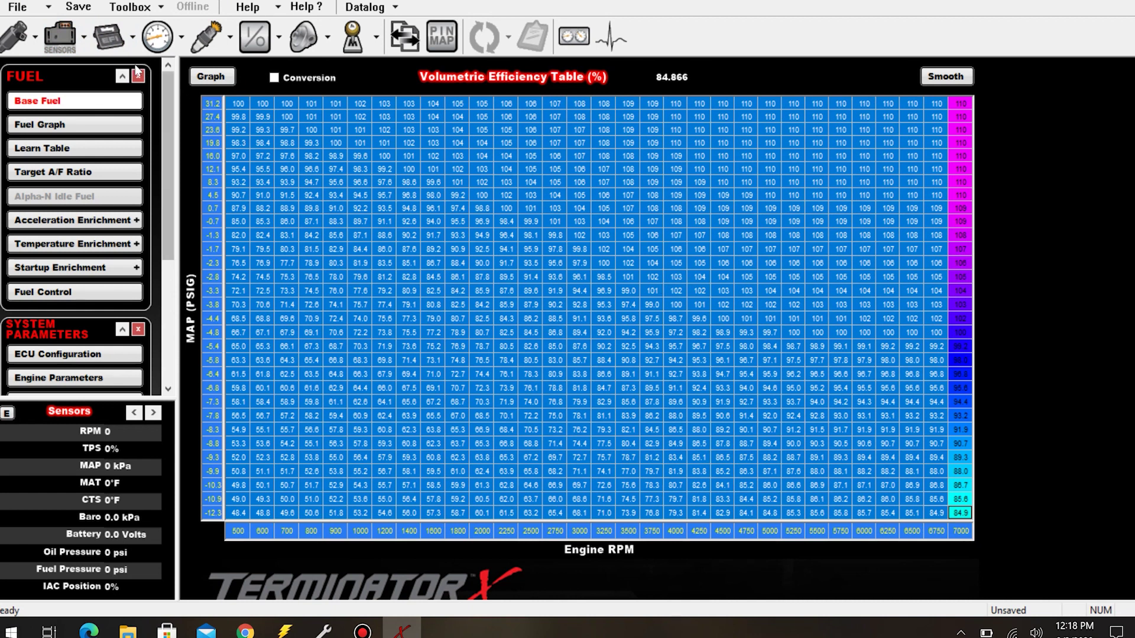
click(112, 41)
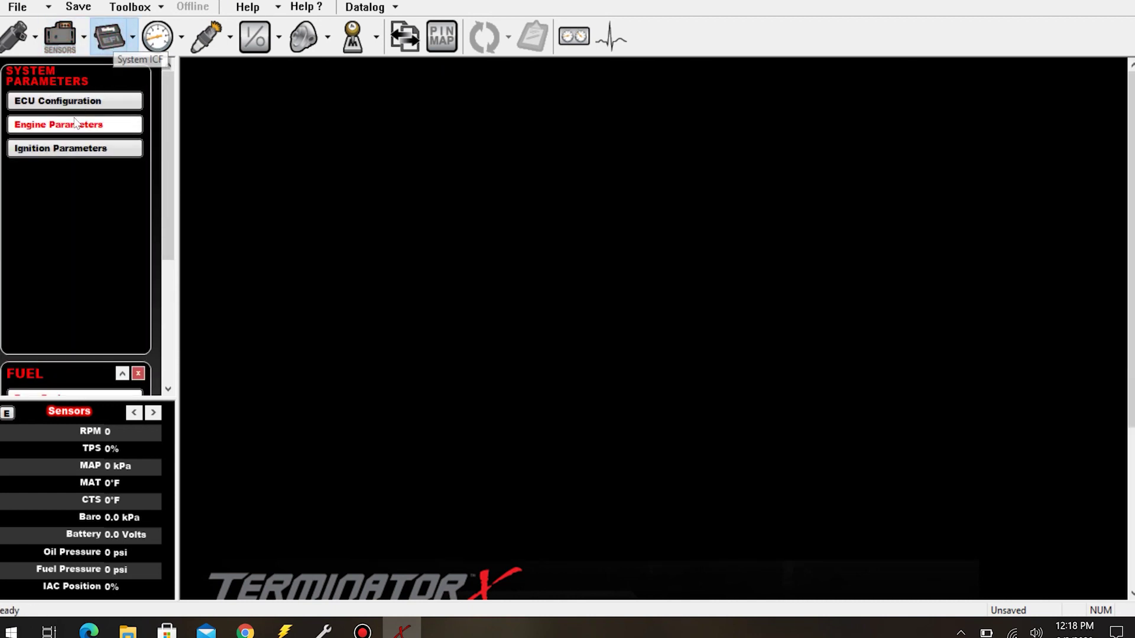
Reopen Closed Loop/Learn and confirm every Learned Compensation Limit reads 5%.
click(53, 245)
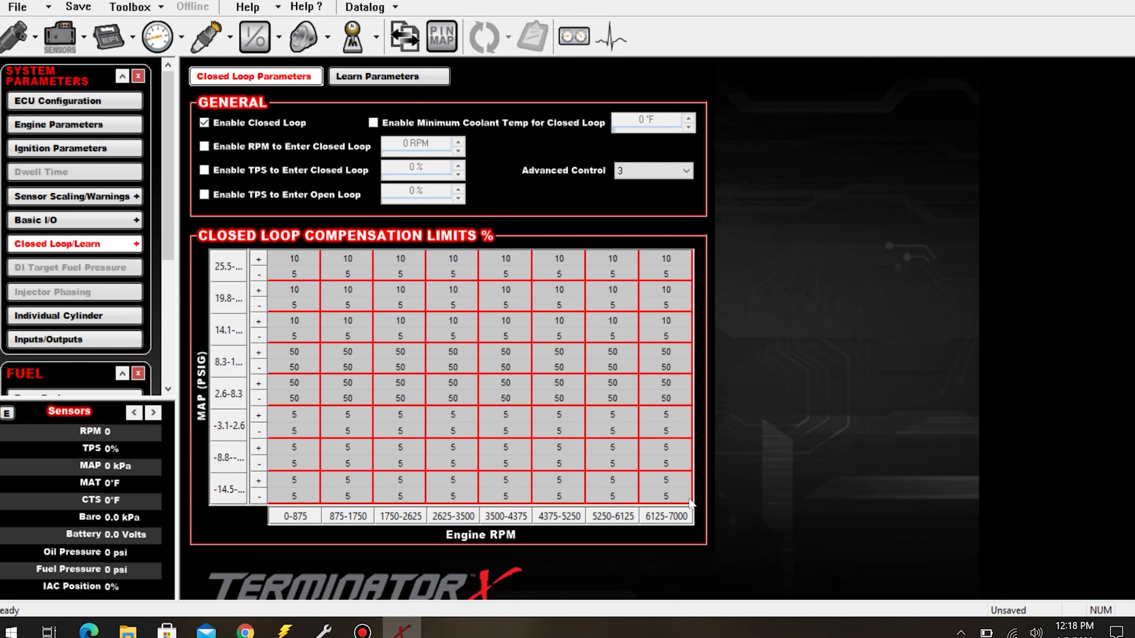
click(299, 431)
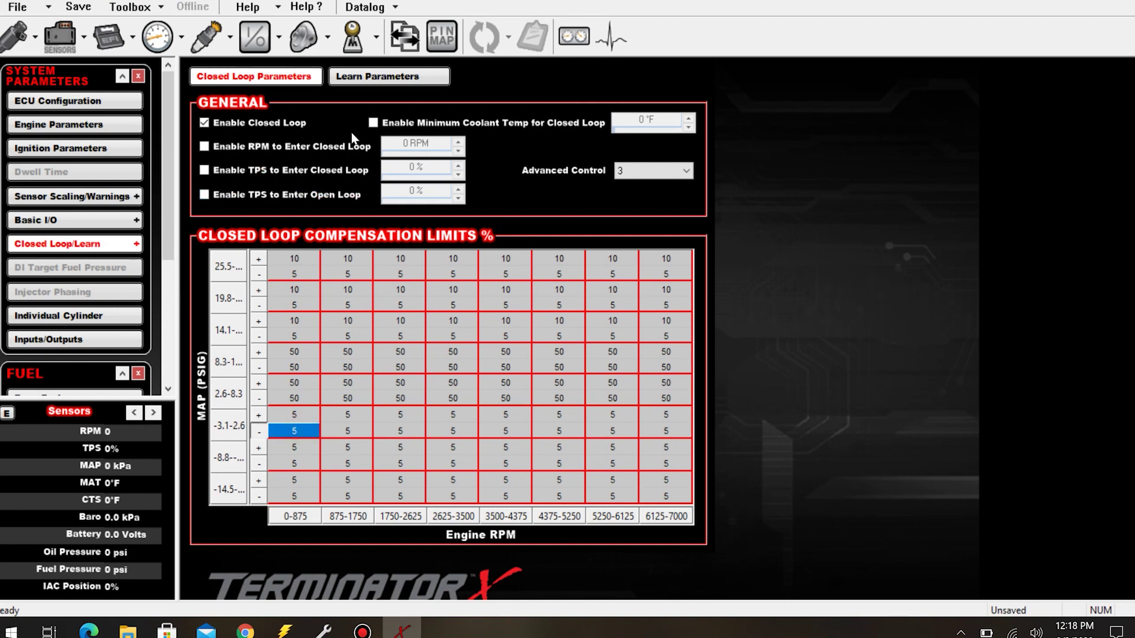
click(376, 83)
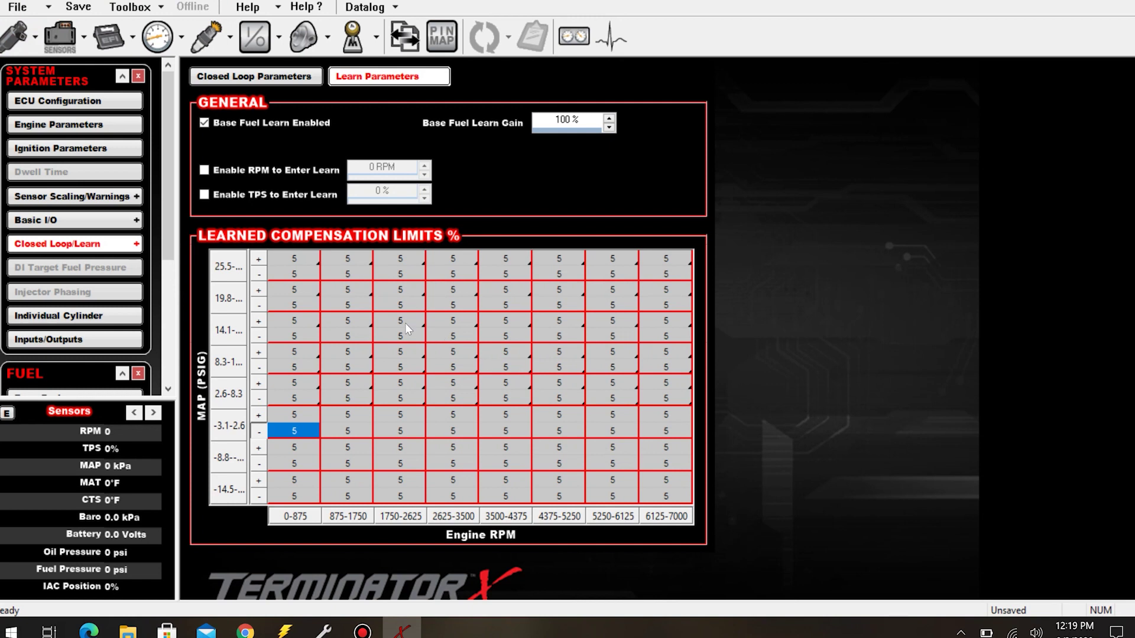
drag(294, 259, 347, 305)
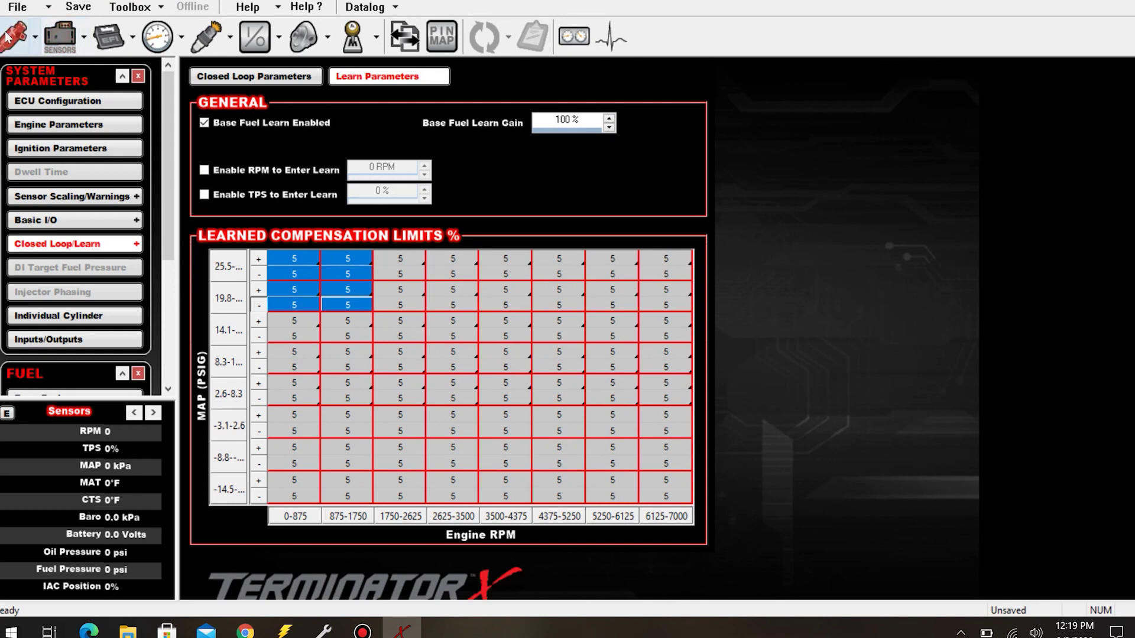